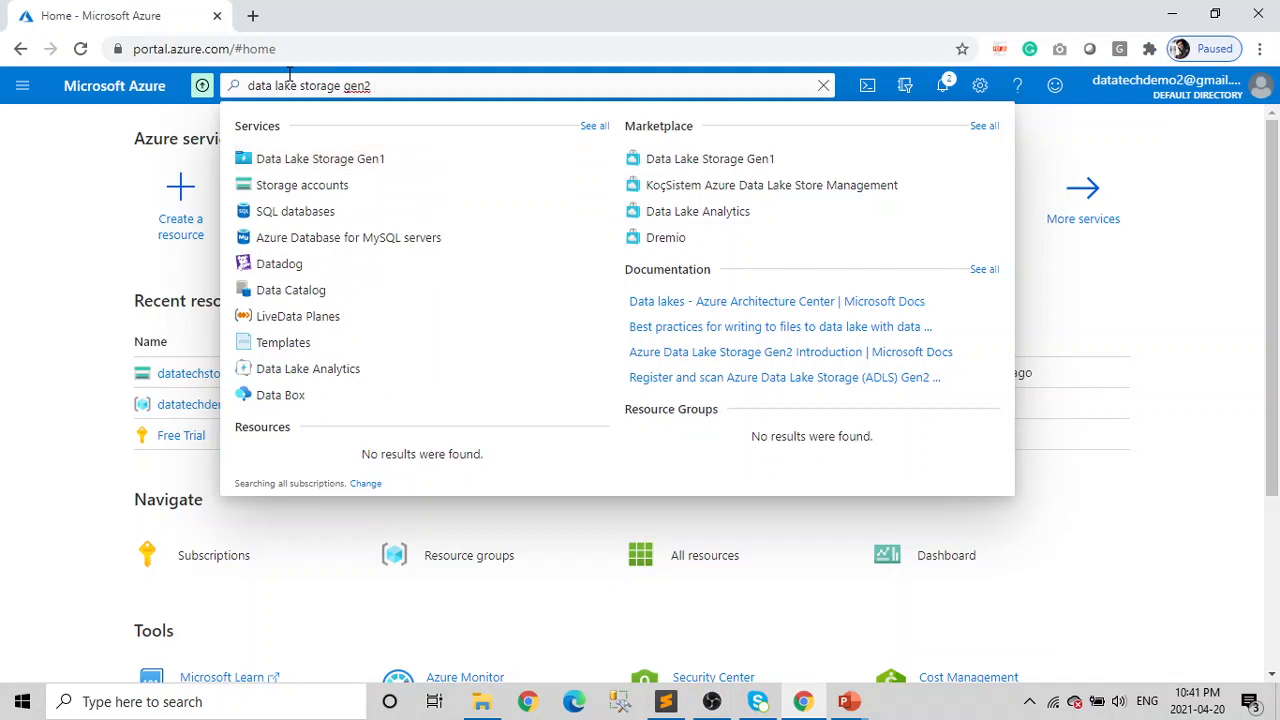
Search the portal for "data lake storage gen 2" and open the Storage accounts service.
key(BackSpace)
key(BackSpace)
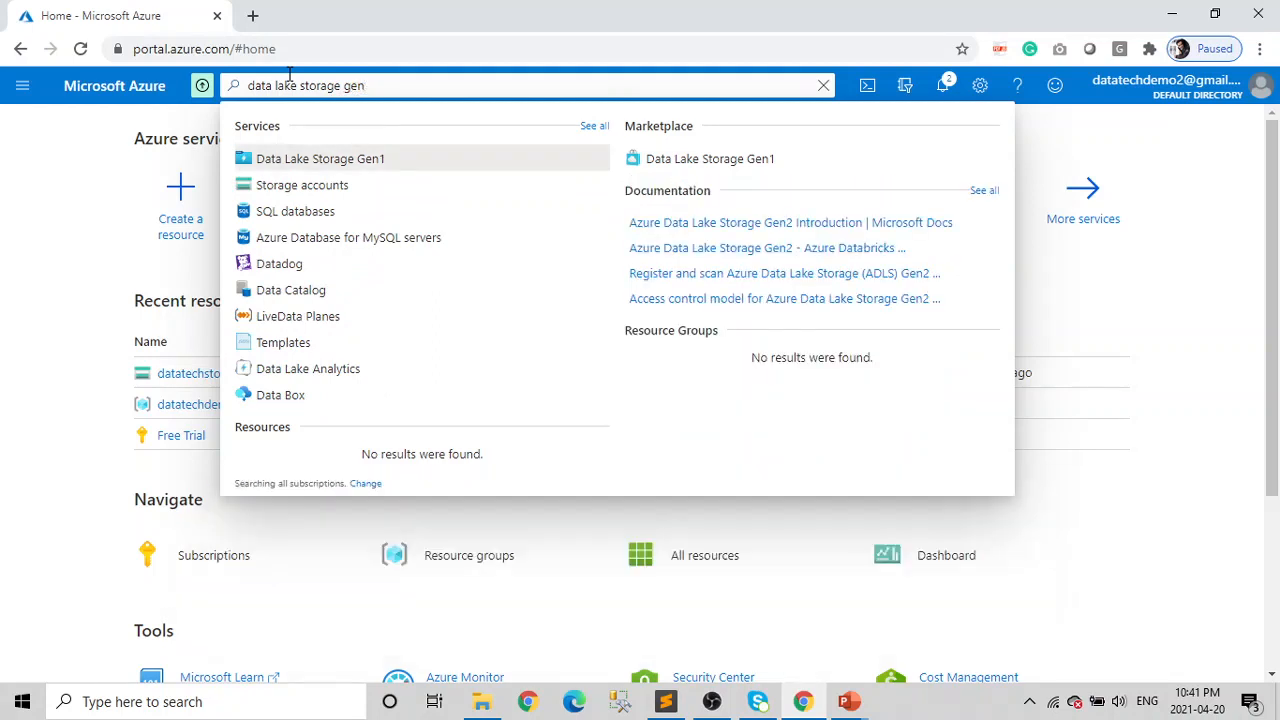
text(2)
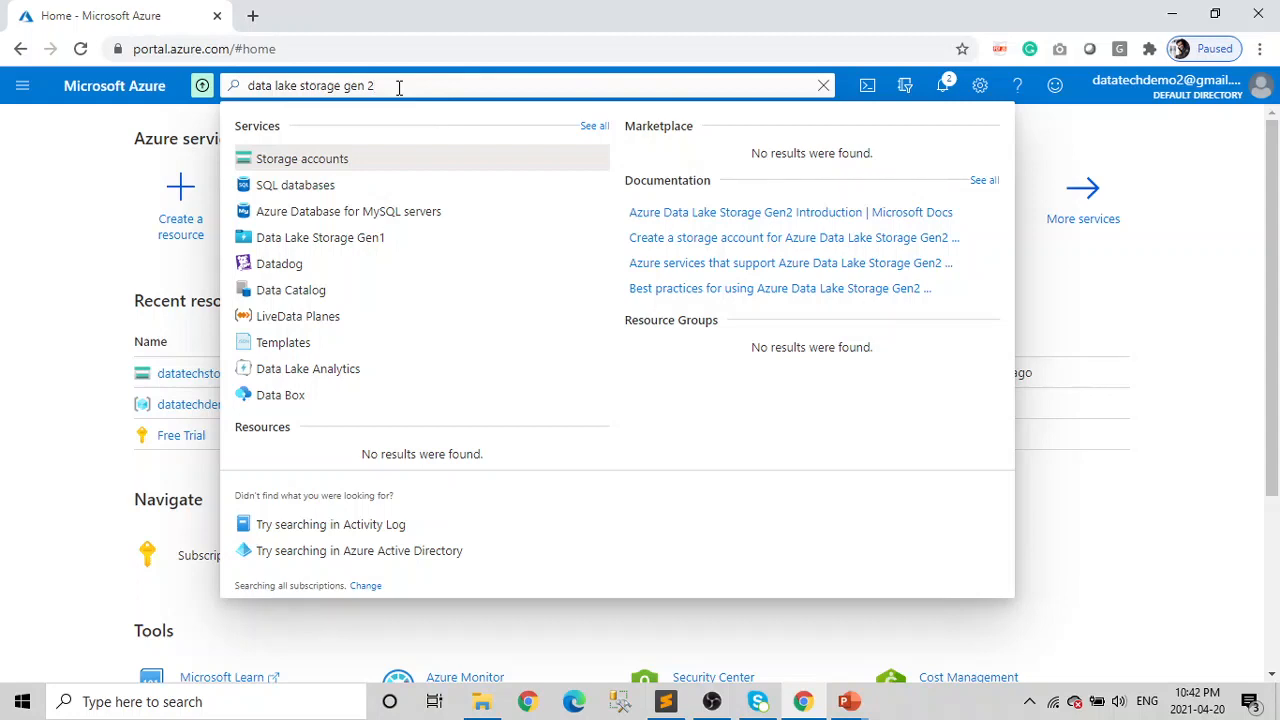
click(326, 164)
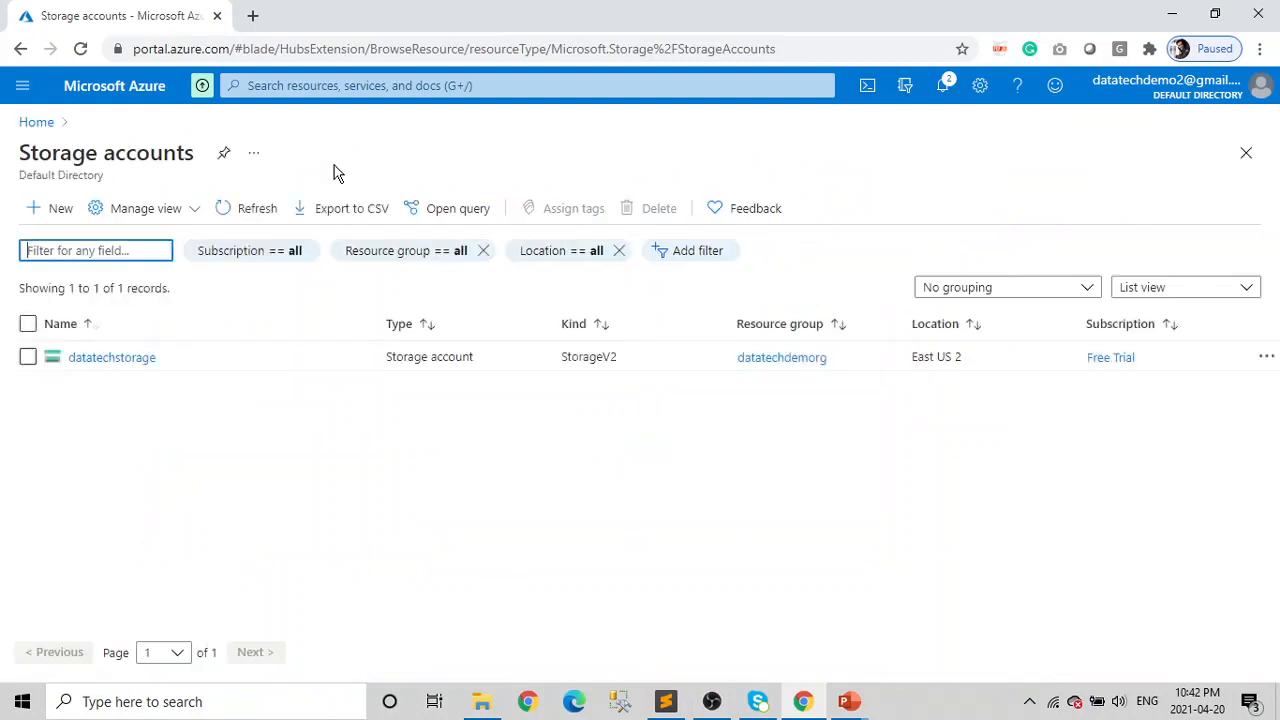
Start creating a new storage account and assign it to the existing resource group datatechdemorg.
click(56, 222)
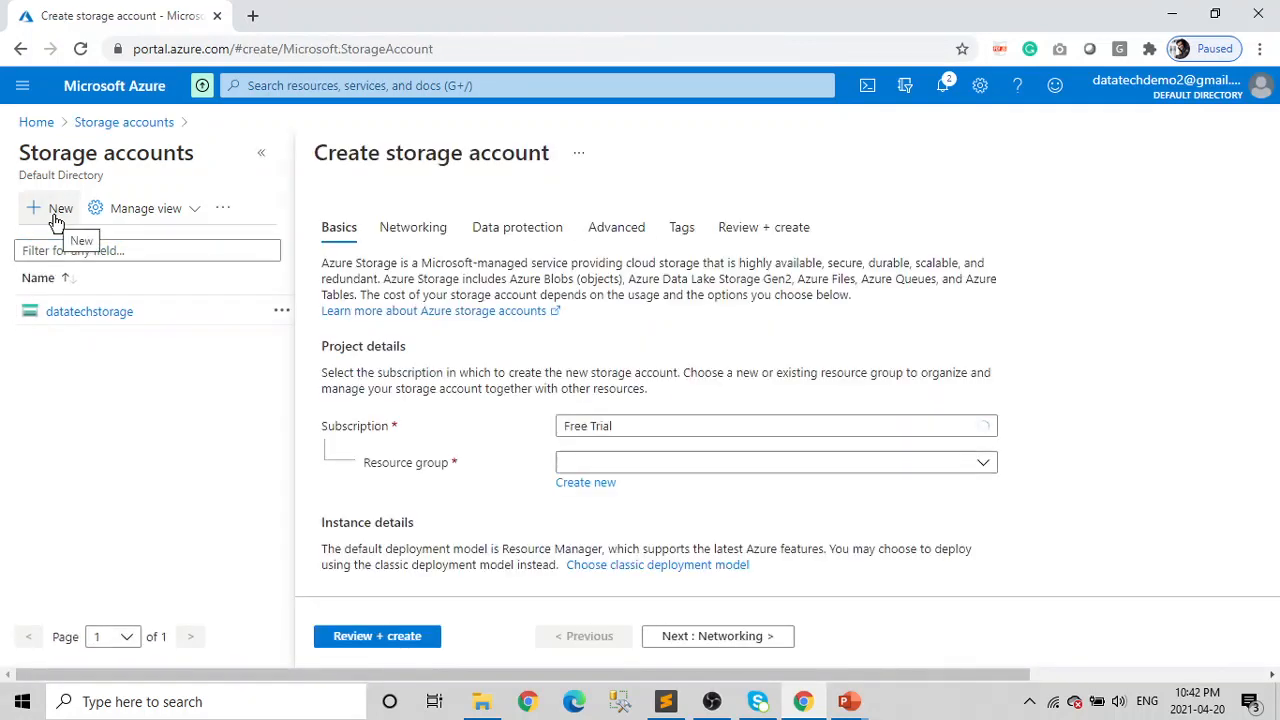
scroll(800, 425, down, 1)
scroll(823, 429, up, 1)
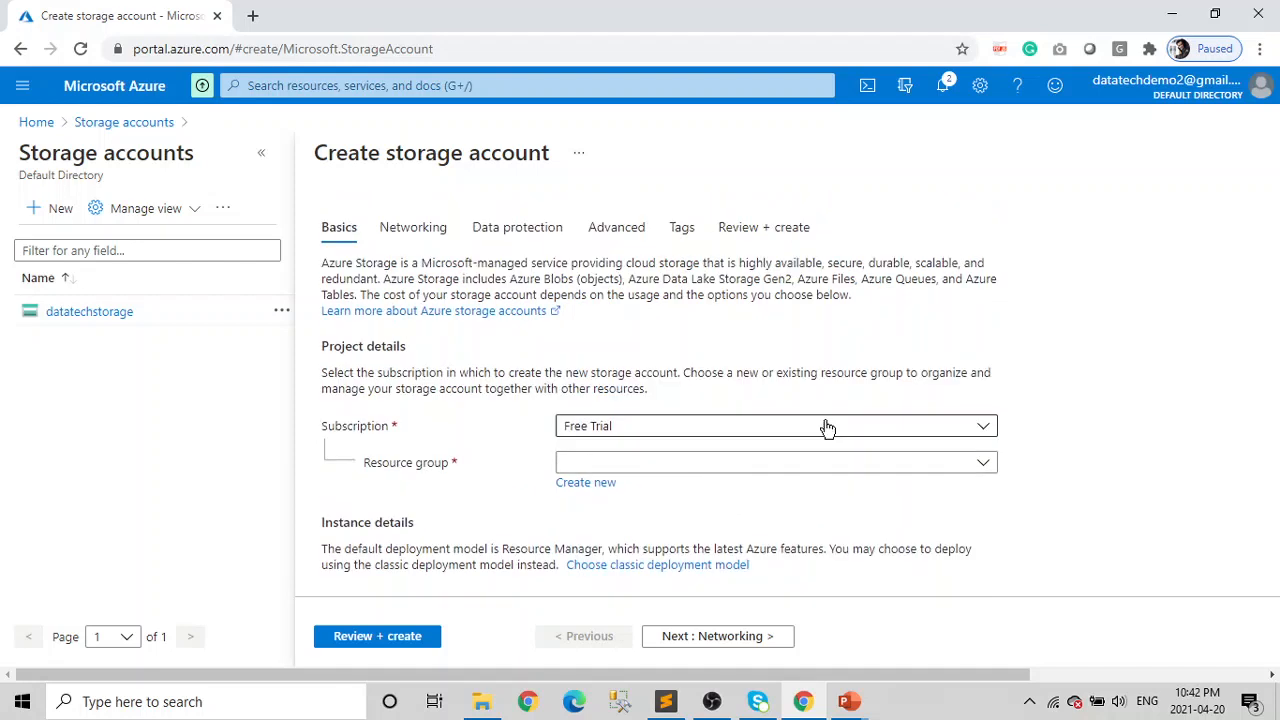
scroll(1210, 395, down, 1)
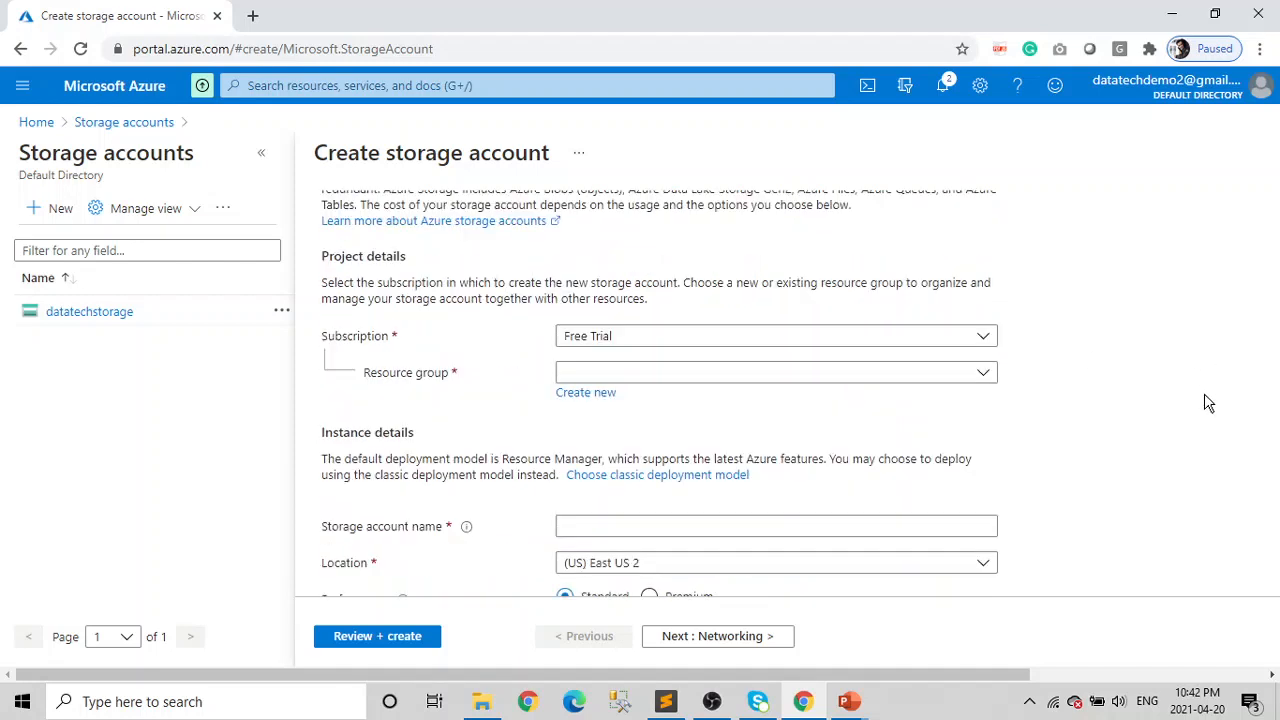
click(620, 378)
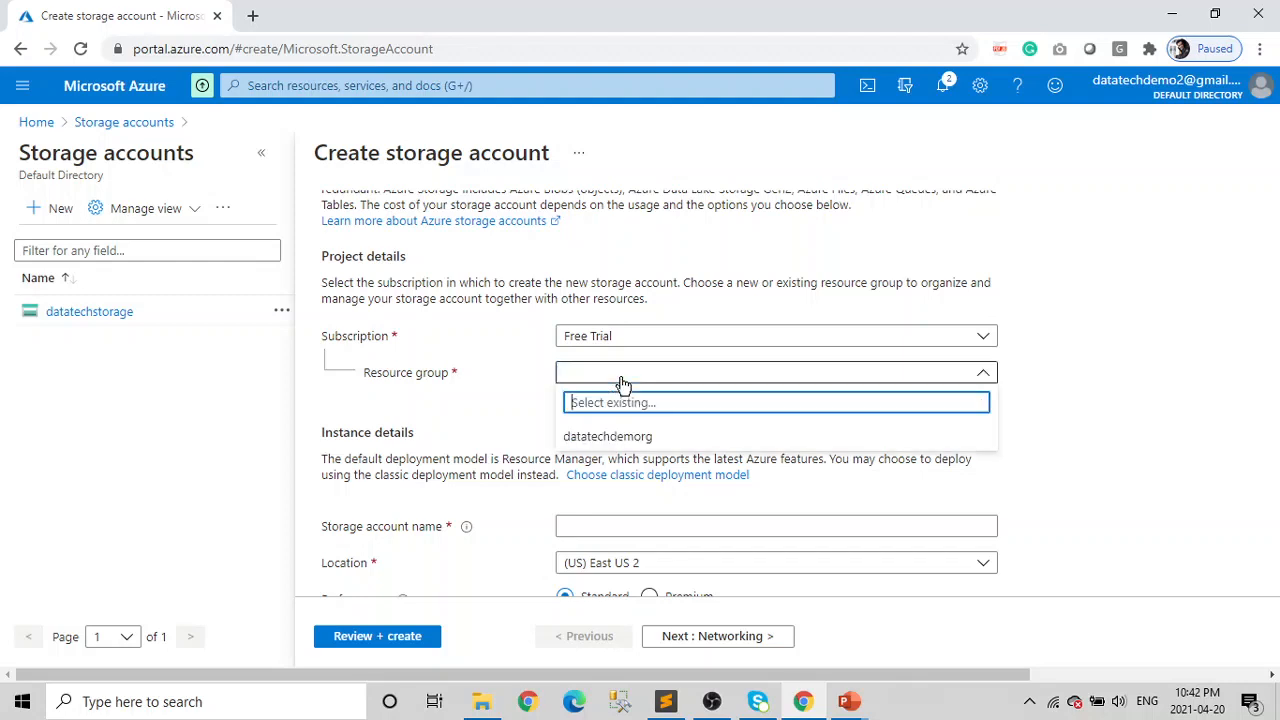
click(630, 437)
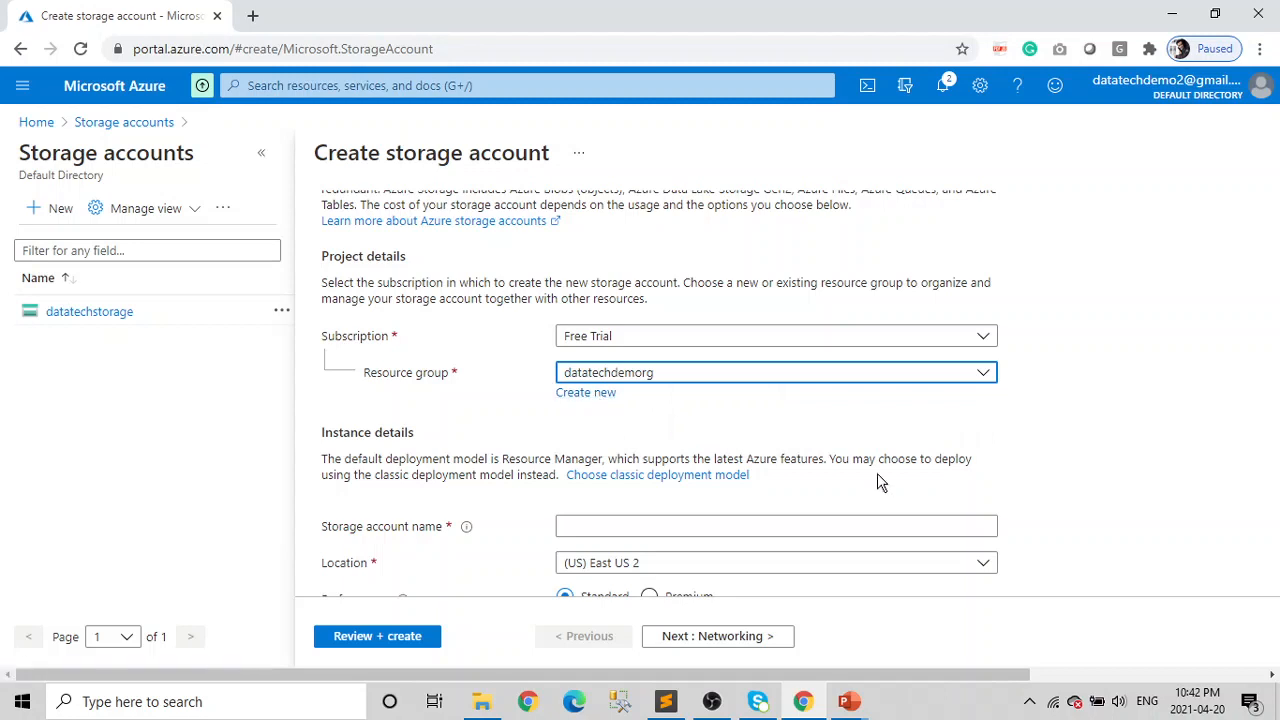
Name the new storage account datatechdemo2.
scroll(877, 473, down, 1)
click(728, 481)
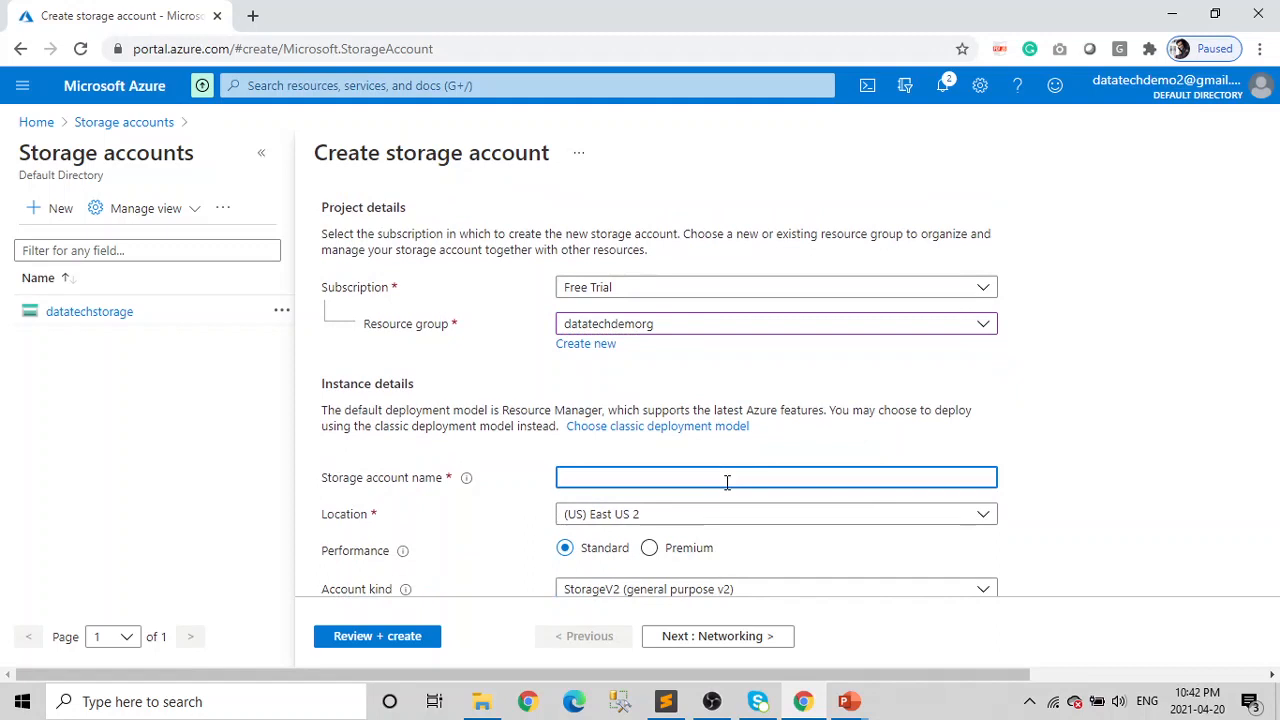
text(datatec)
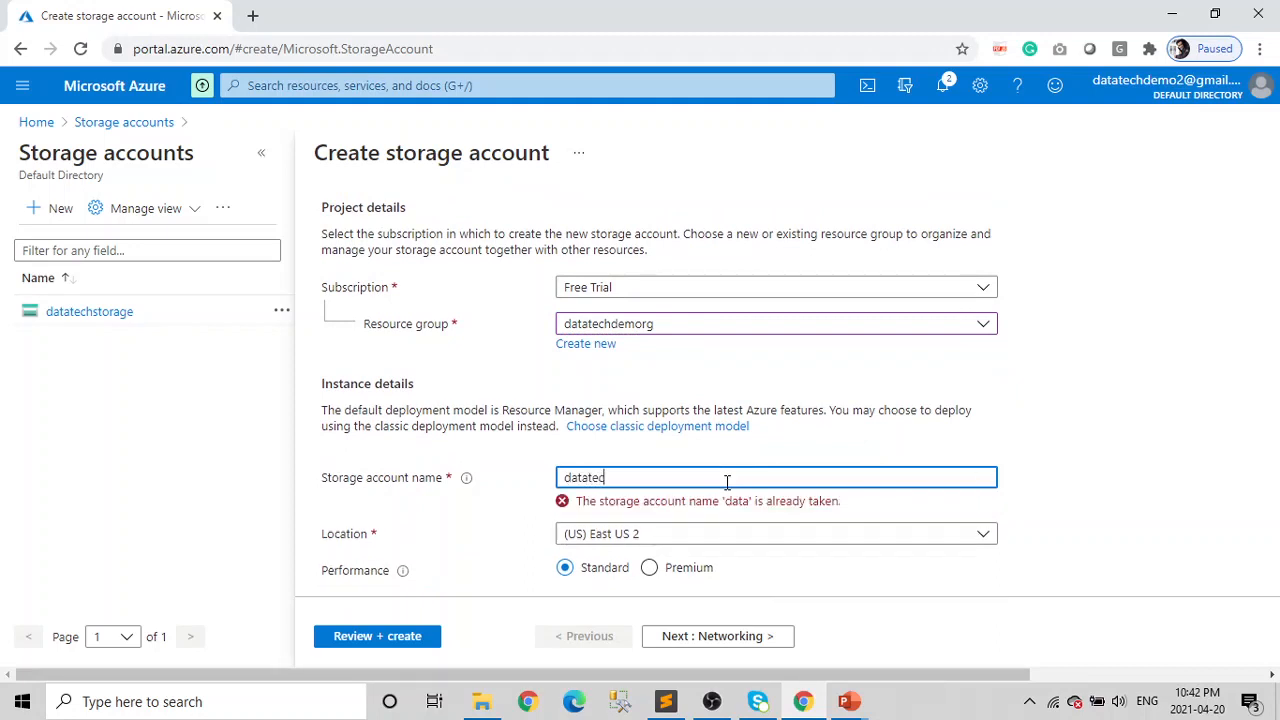
text(h)
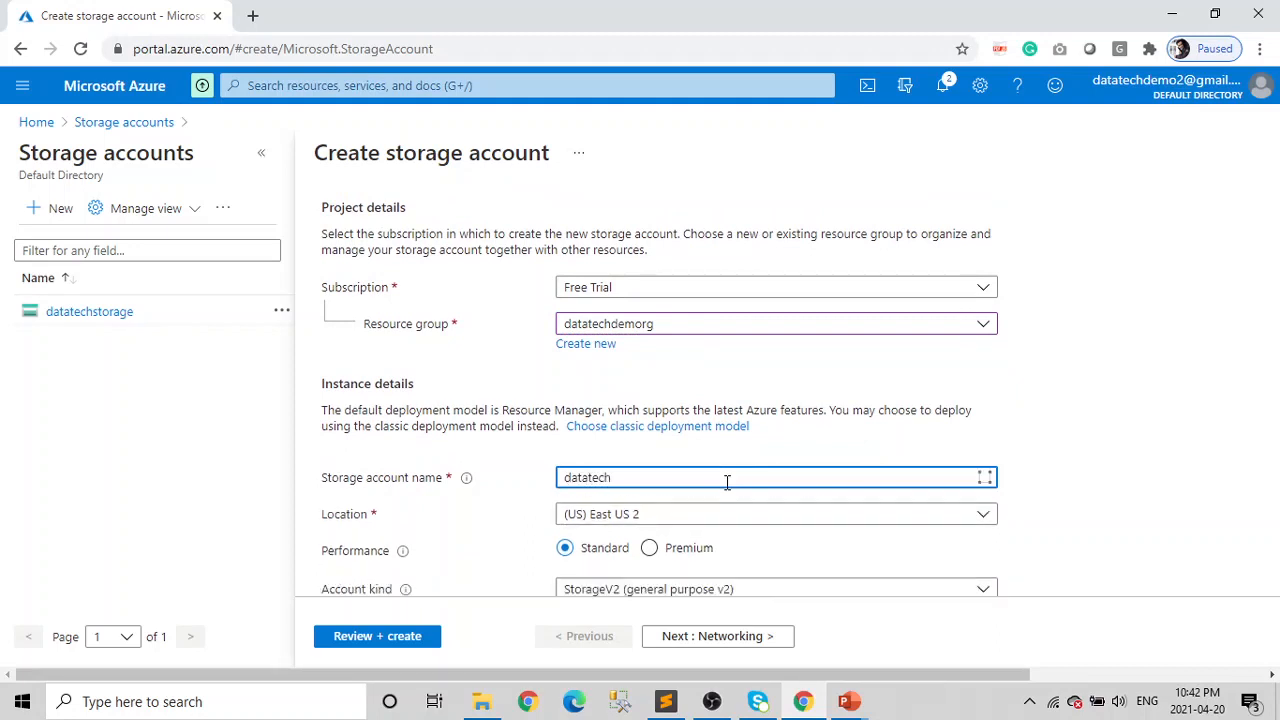
text(demo2)
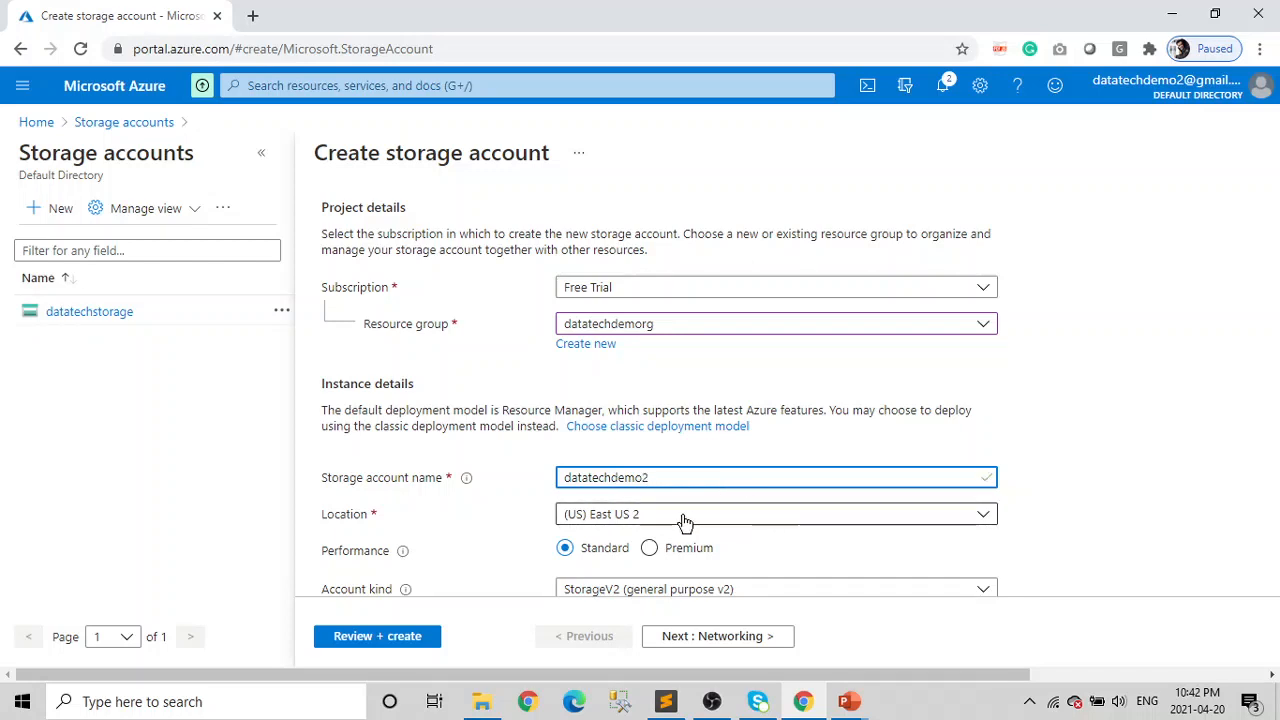
Review the account kinds available for the new storage account without changing the selection.
scroll(1035, 470, down, 1)
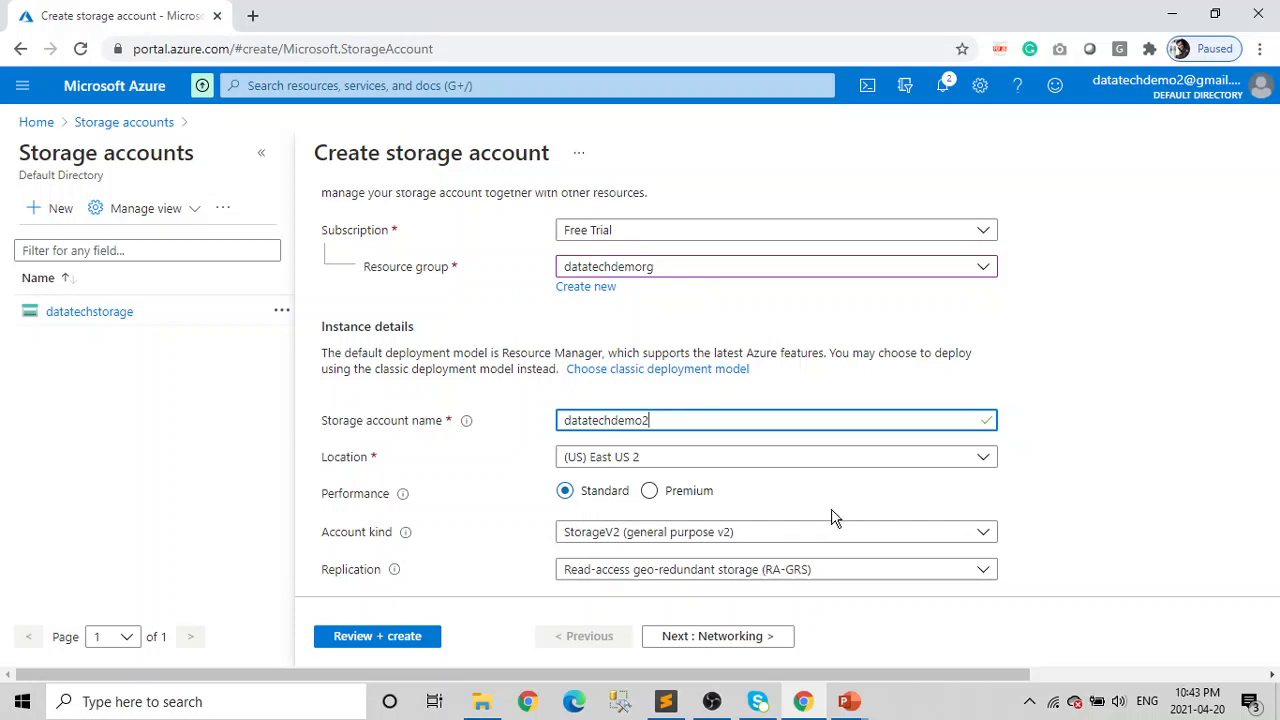
scroll(831, 514, down, 1)
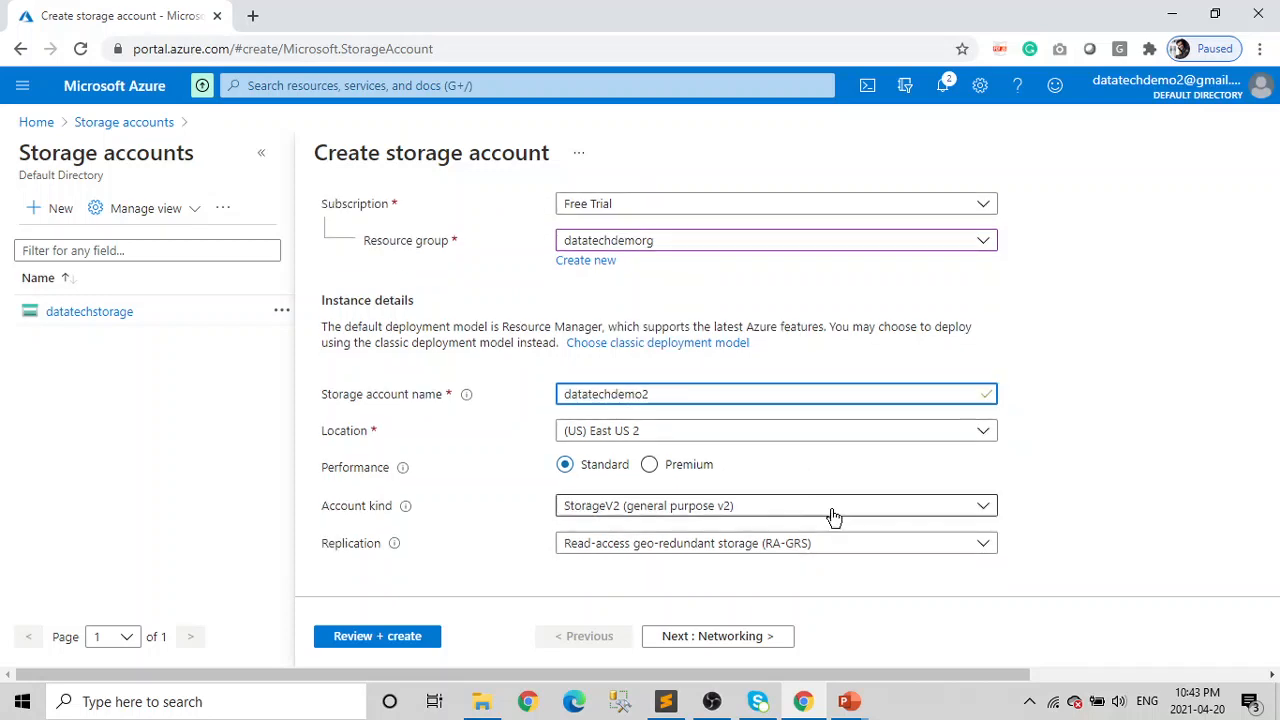
click(625, 517)
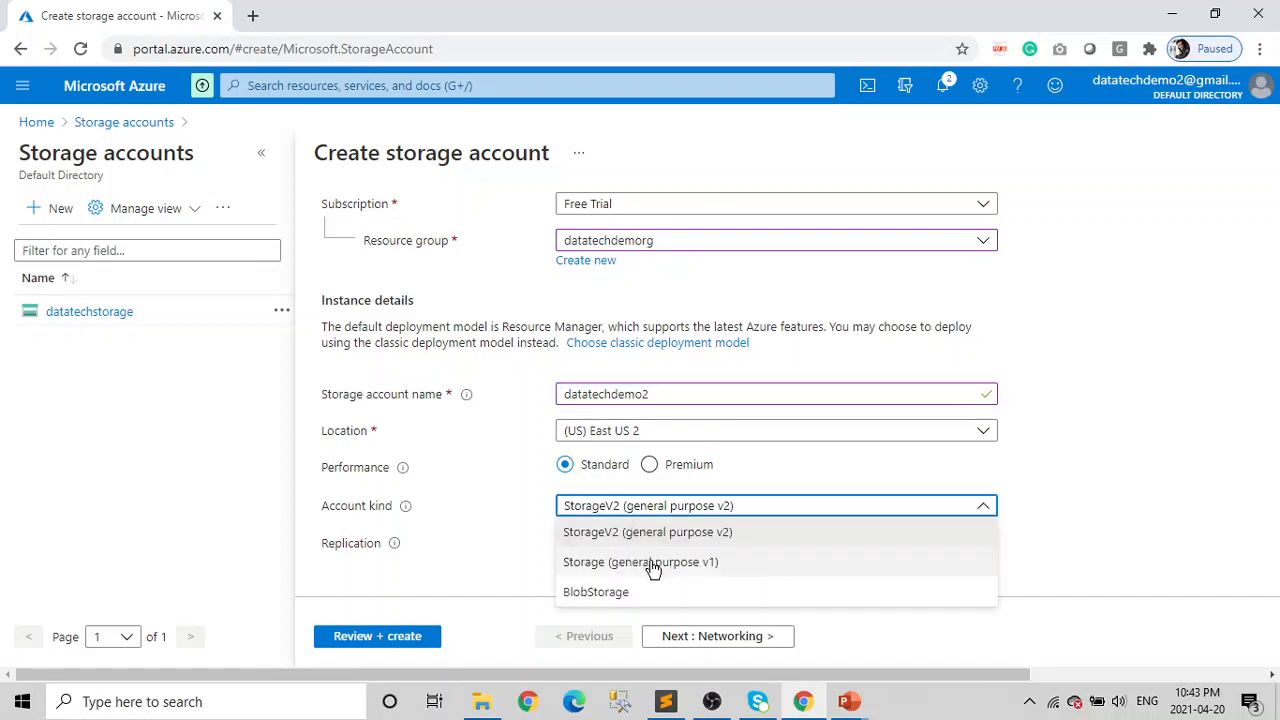
click(1037, 506)
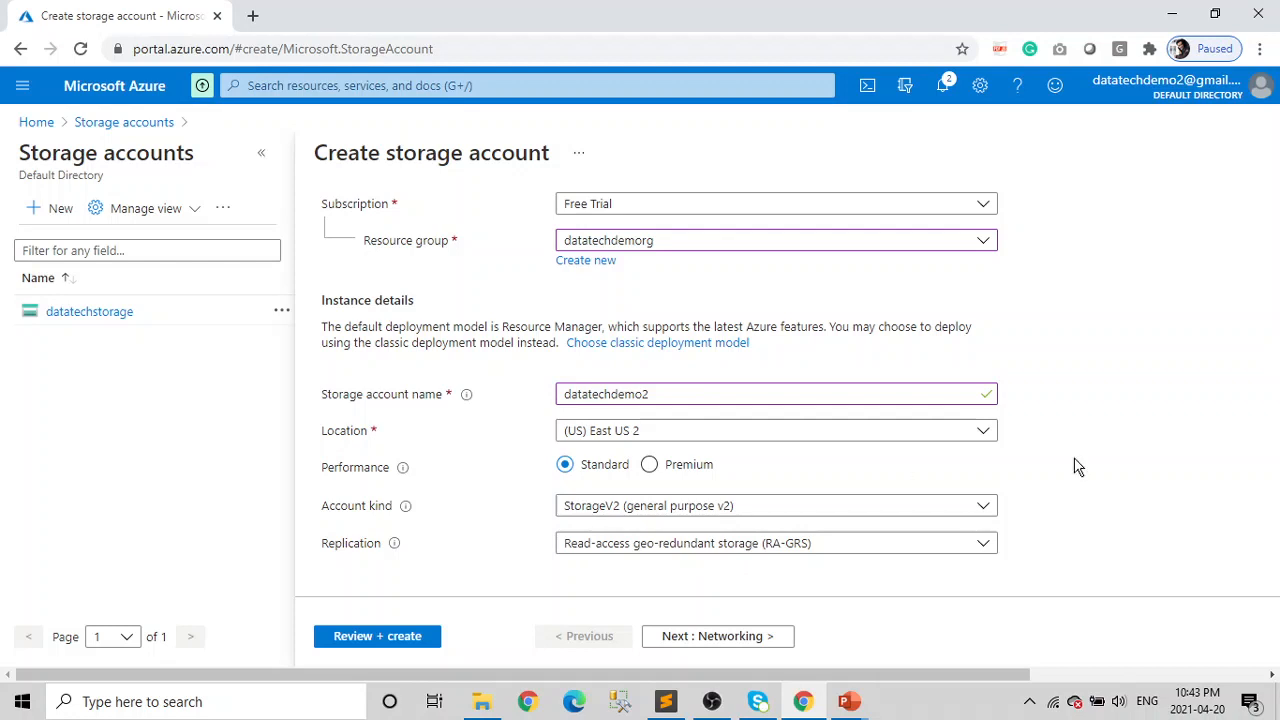
Examine the Networking and Data protection settings offered for the new storage account.
scroll(1131, 484, up, 1)
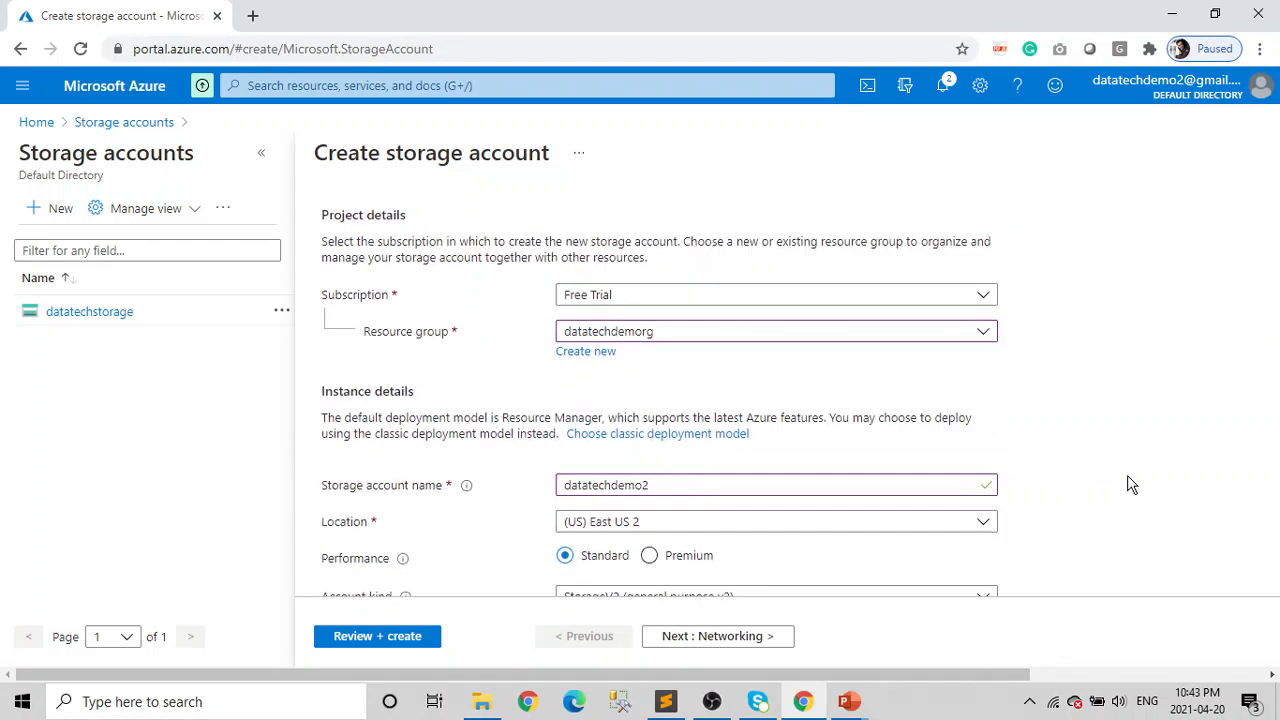
scroll(1131, 484, up, 1)
scroll(1131, 484, up, 1)
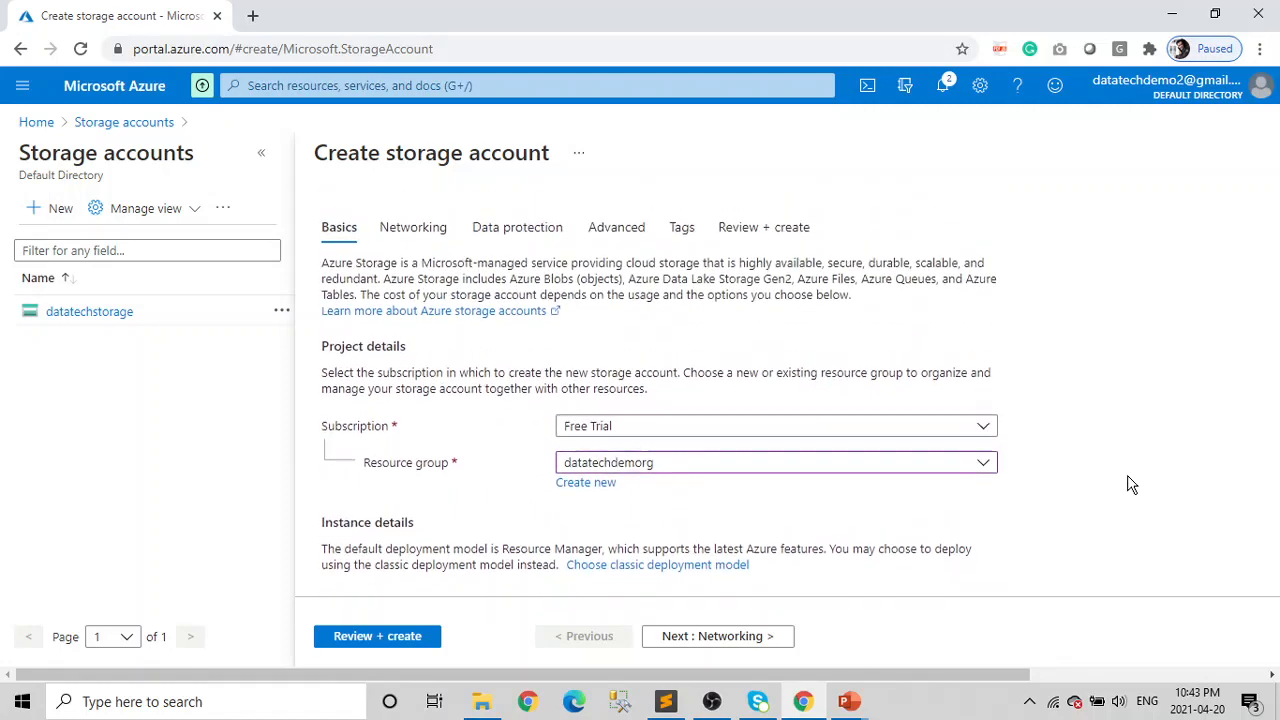
click(427, 240)
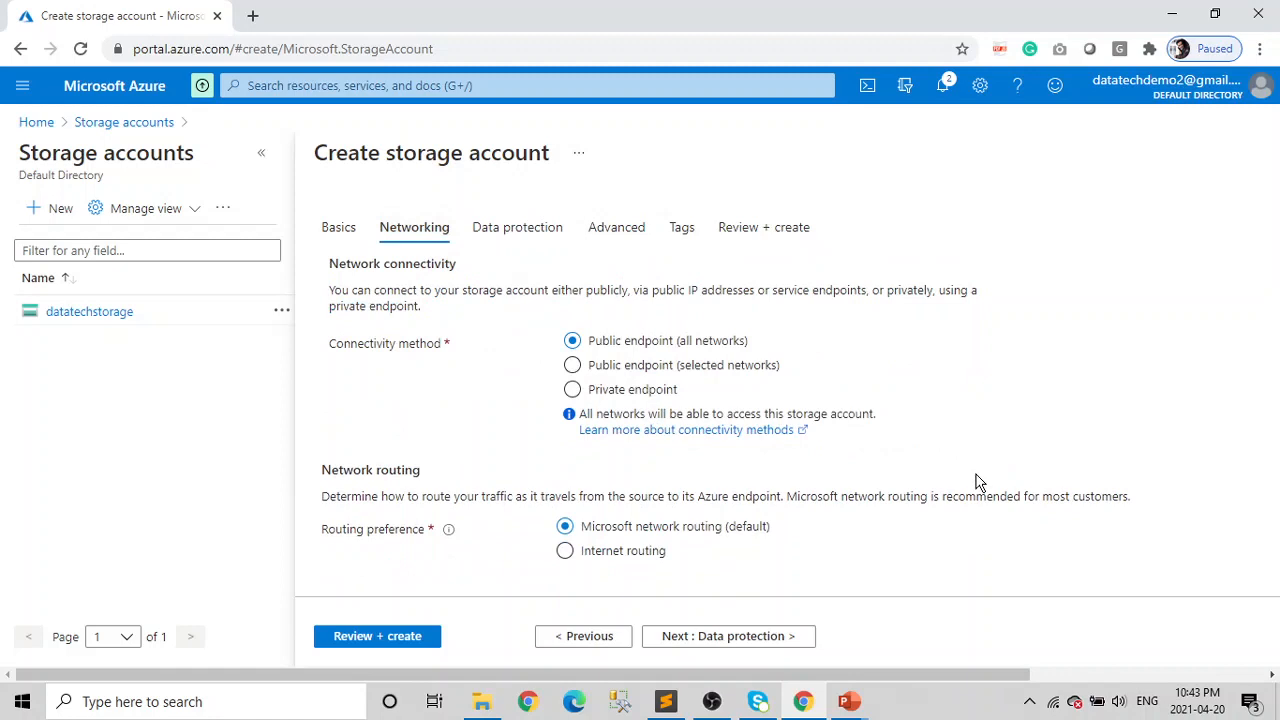
click(519, 231)
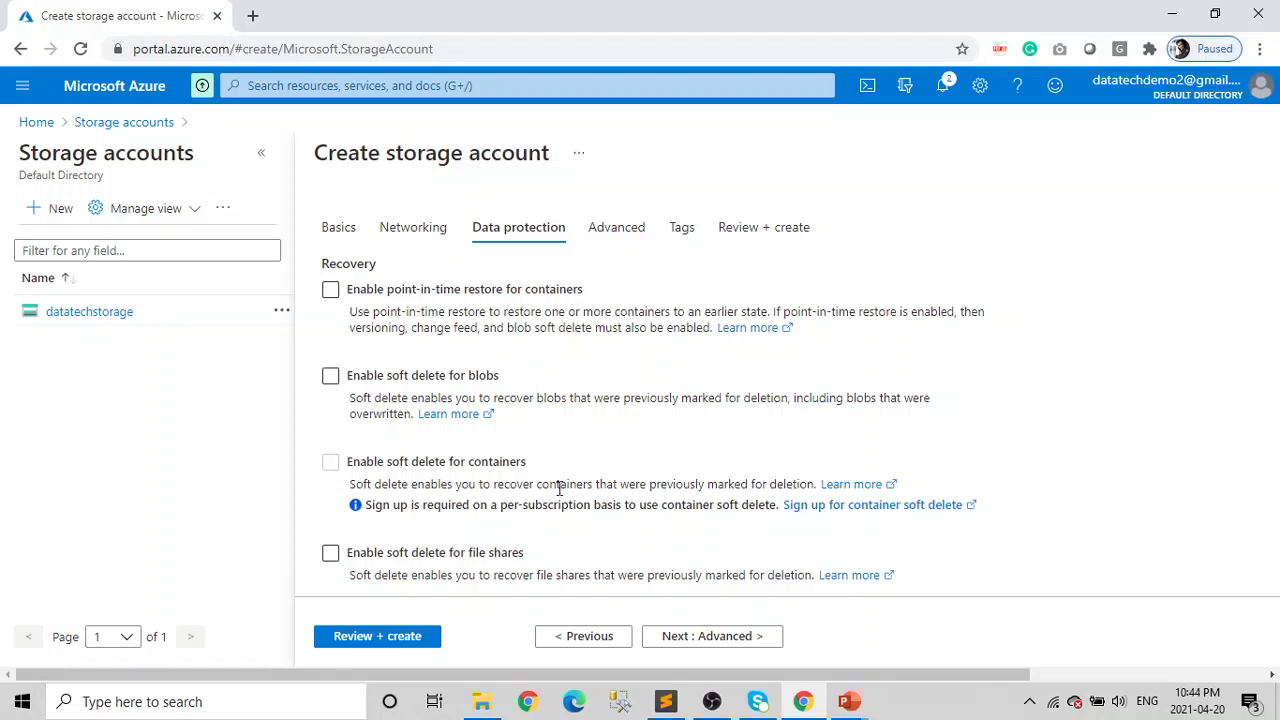
scroll(643, 430, down, 3)
scroll(643, 430, up, 3)
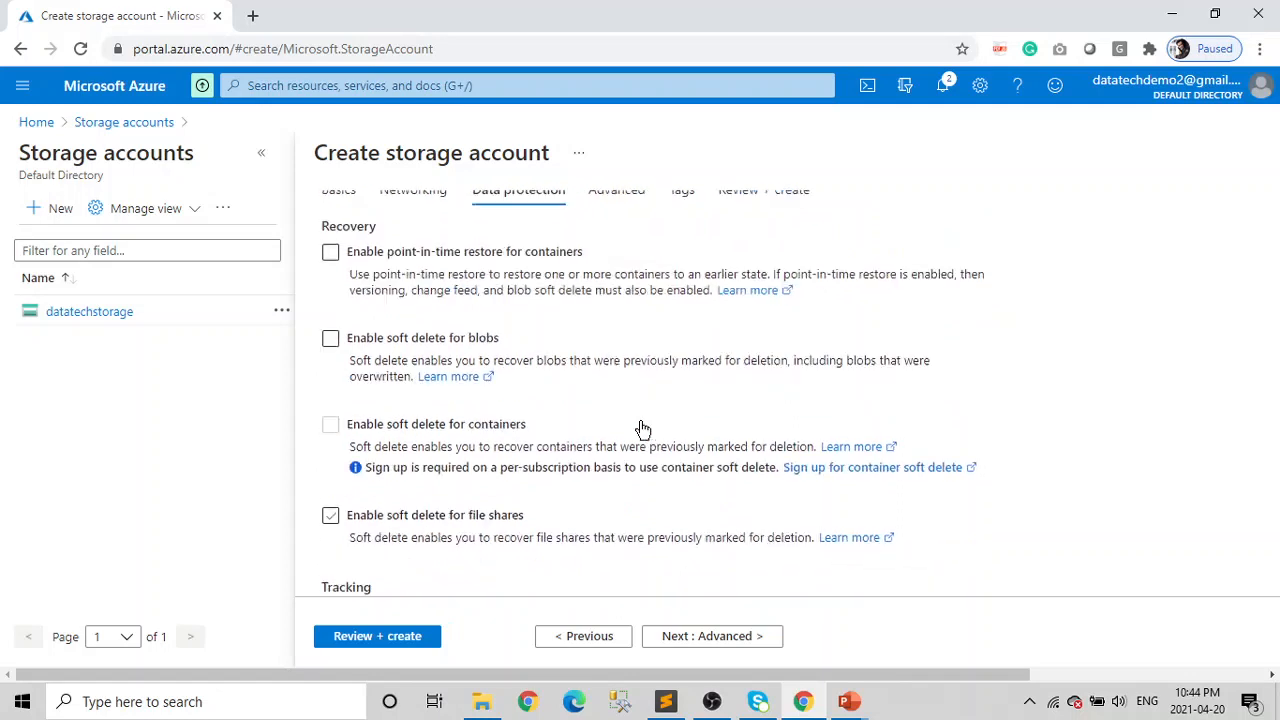
Enable point-in-time restore for containers in the storage account's data protection settings.
click(331, 292)
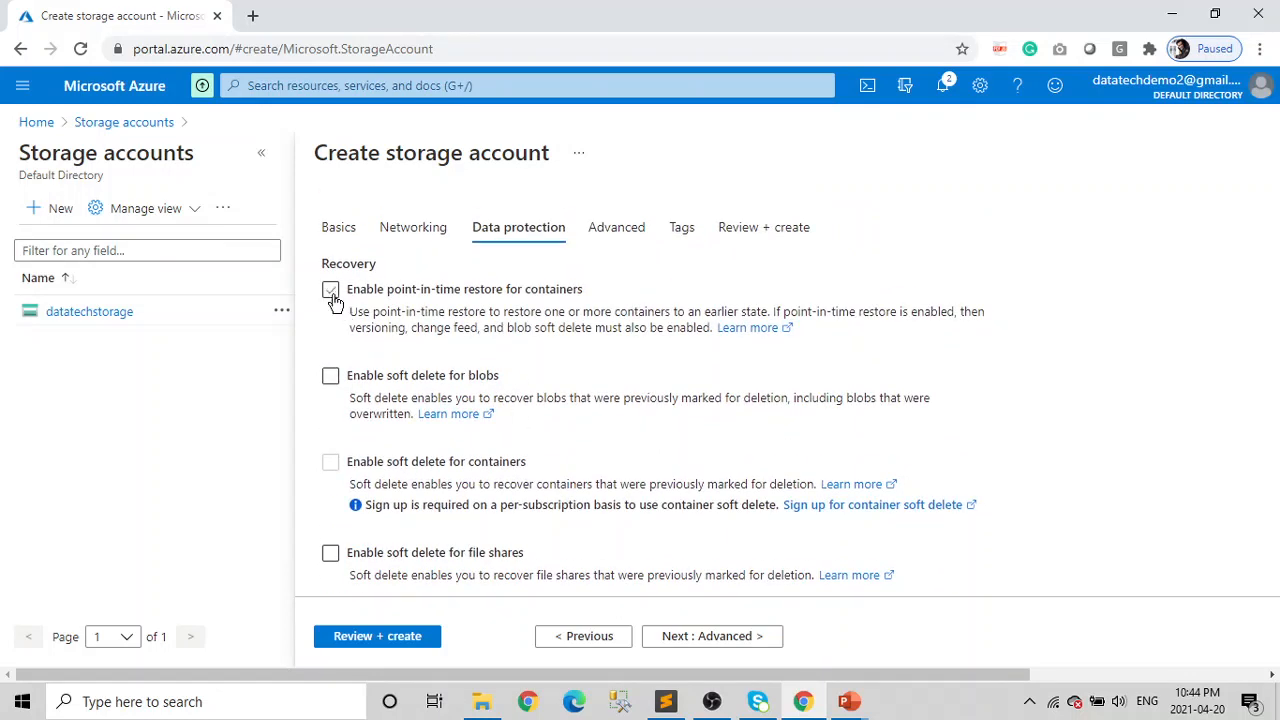
click(331, 291)
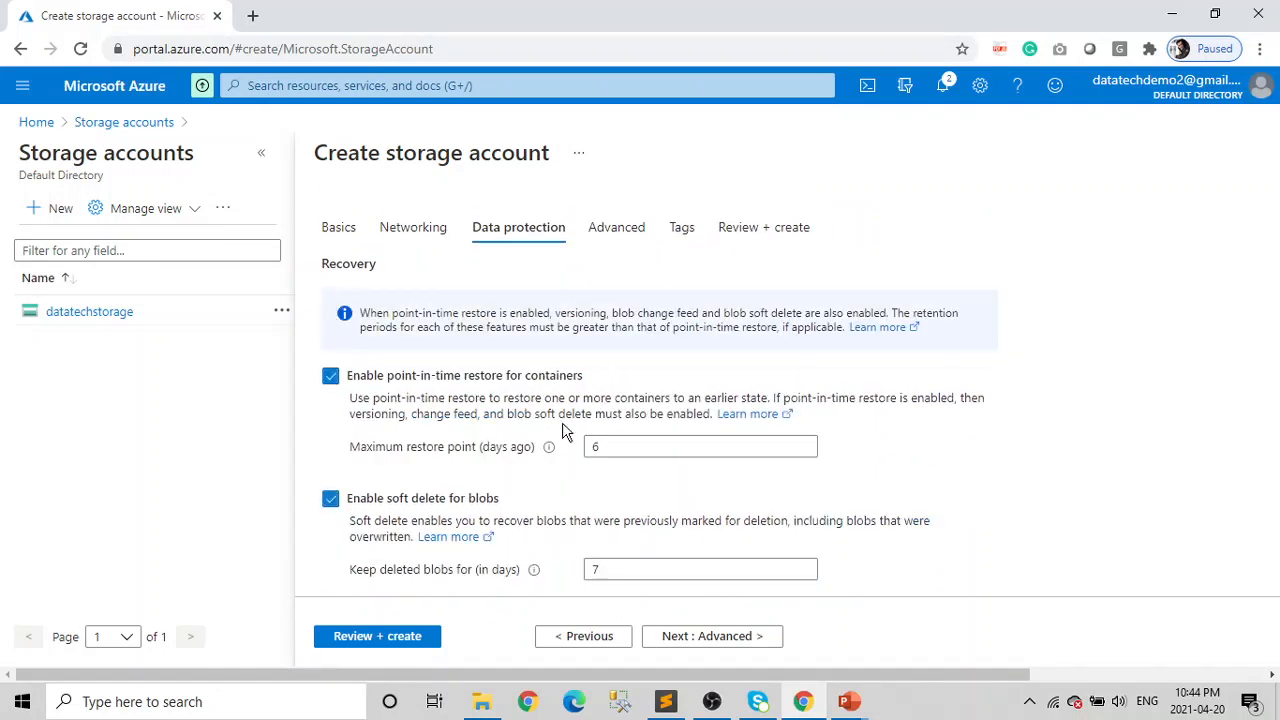
scroll(562, 430, down, 2)
scroll(562, 430, up, 2)
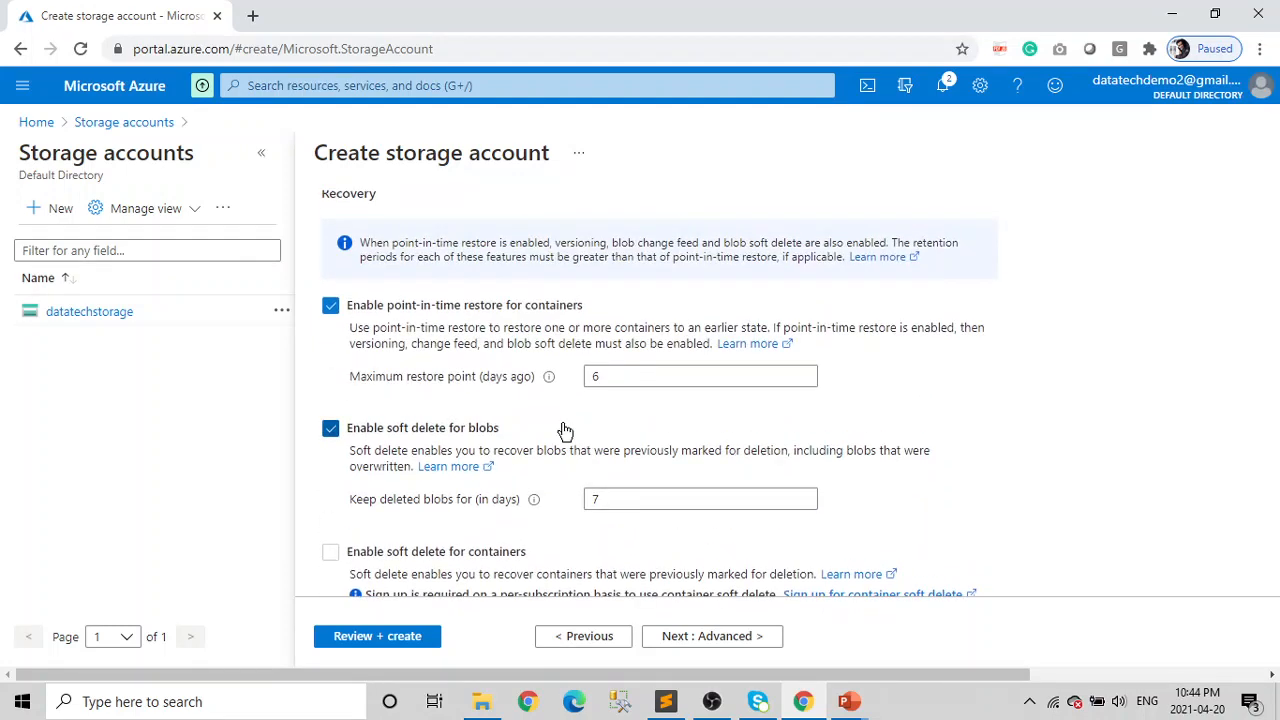
Examine the Advanced settings, including the Data Lake Storage Gen2 hierarchical namespace option.
click(625, 229)
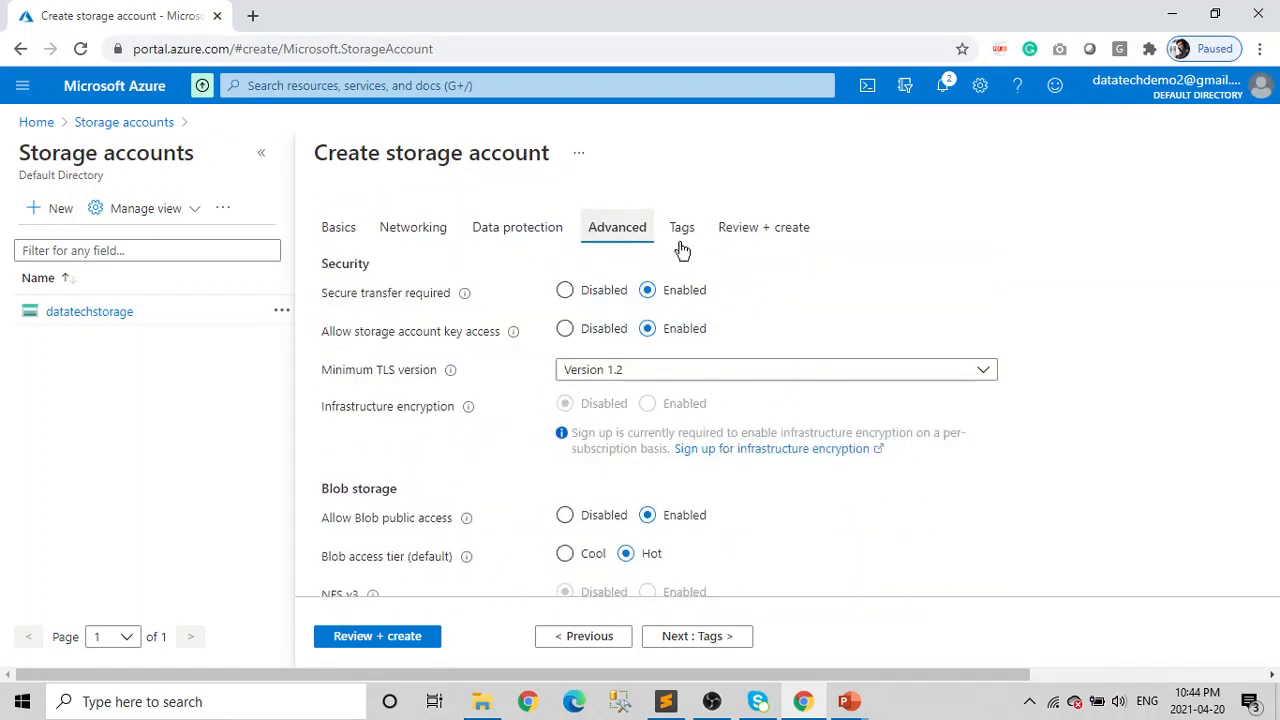
scroll(855, 437, down, 3)
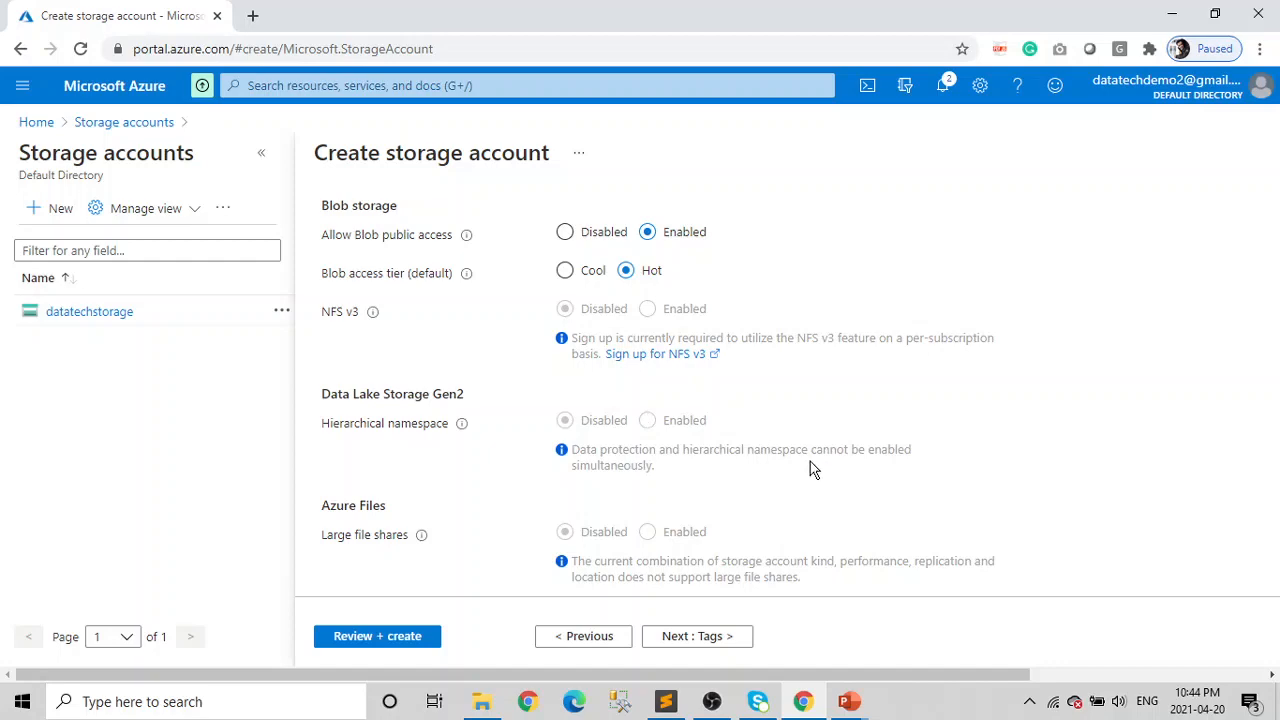
scroll(812, 470, up, 3)
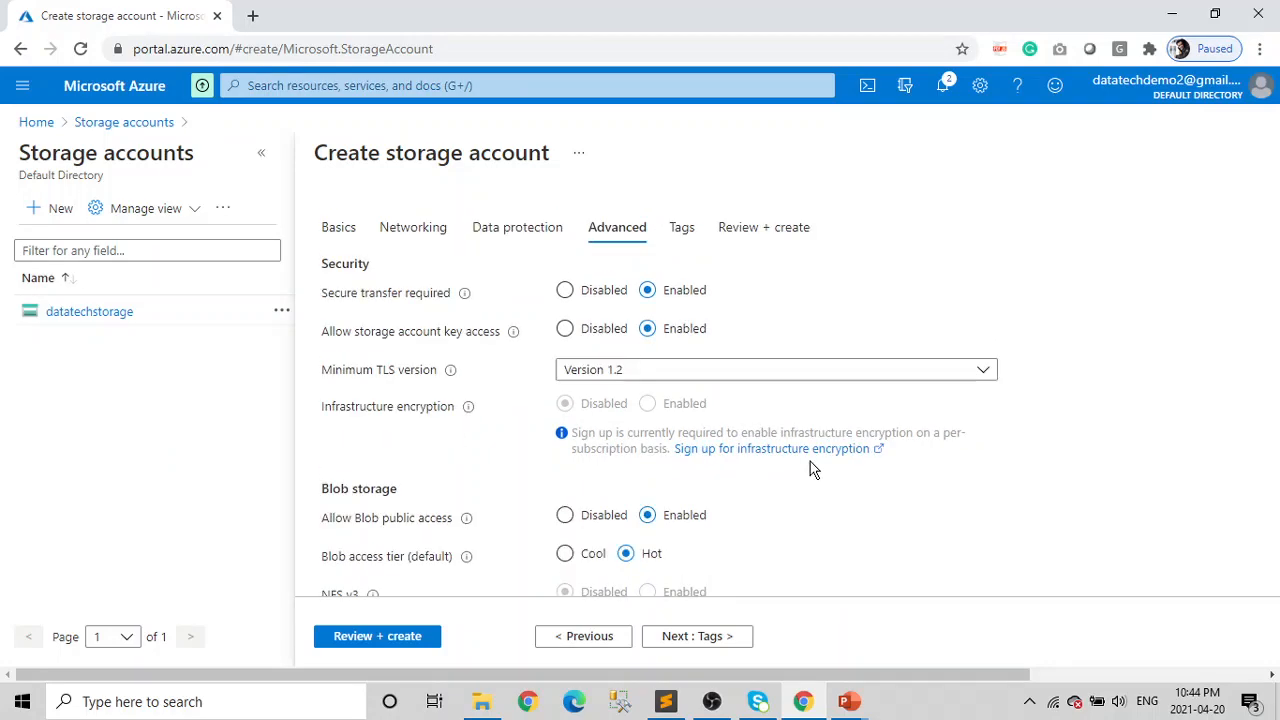
Disable point-in-time restore, soft delete for blobs, versioning for blobs and blob change feed in the data protection settings.
click(540, 235)
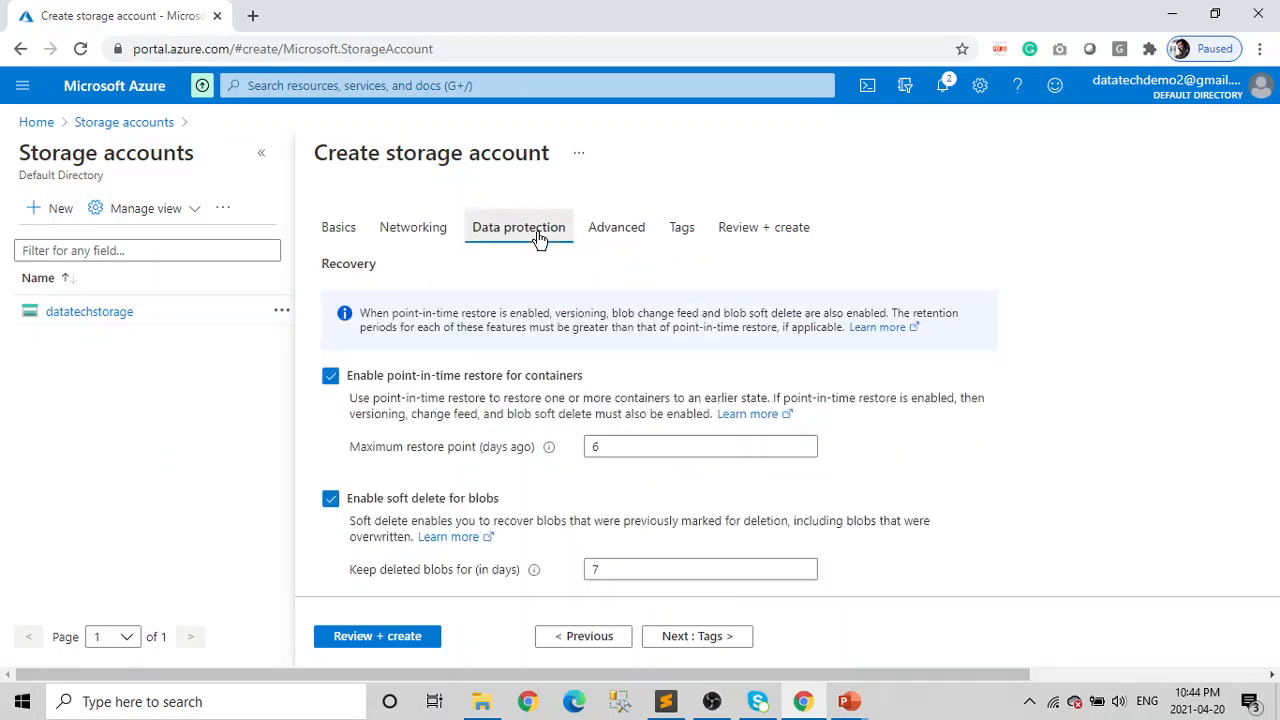
click(332, 378)
click(330, 376)
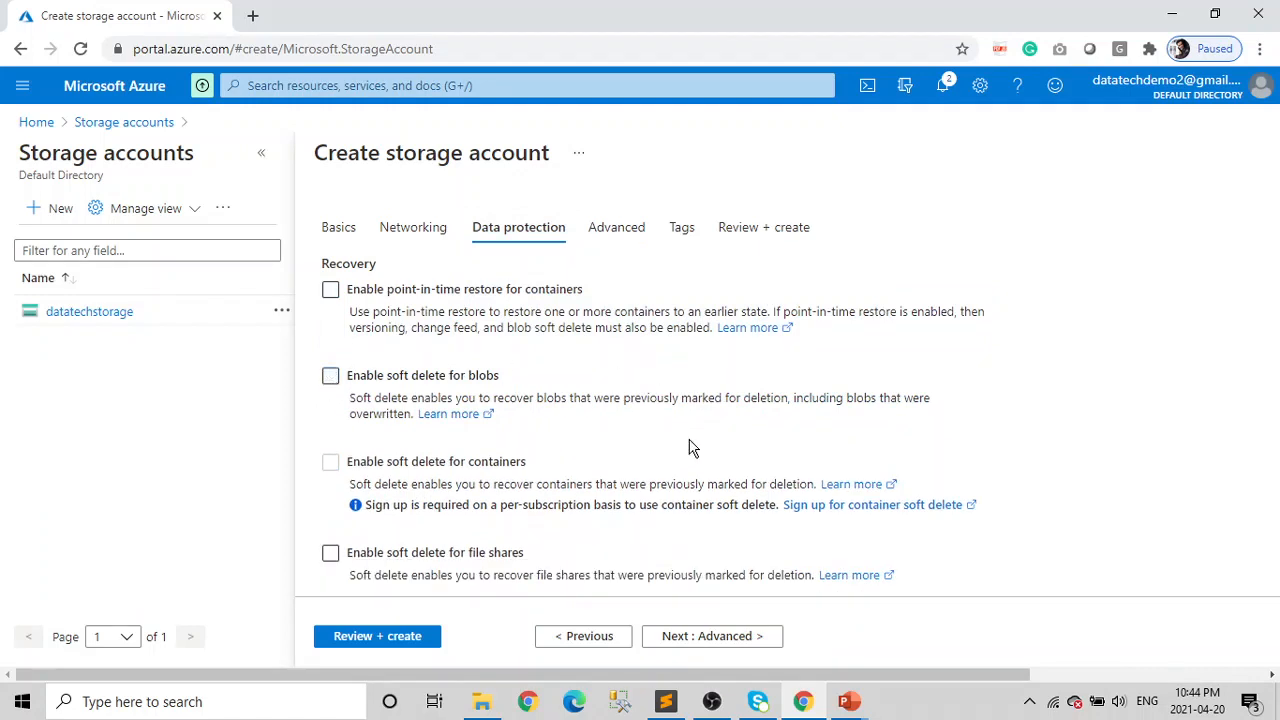
scroll(688, 447, down, 1)
scroll(688, 447, down, 1)
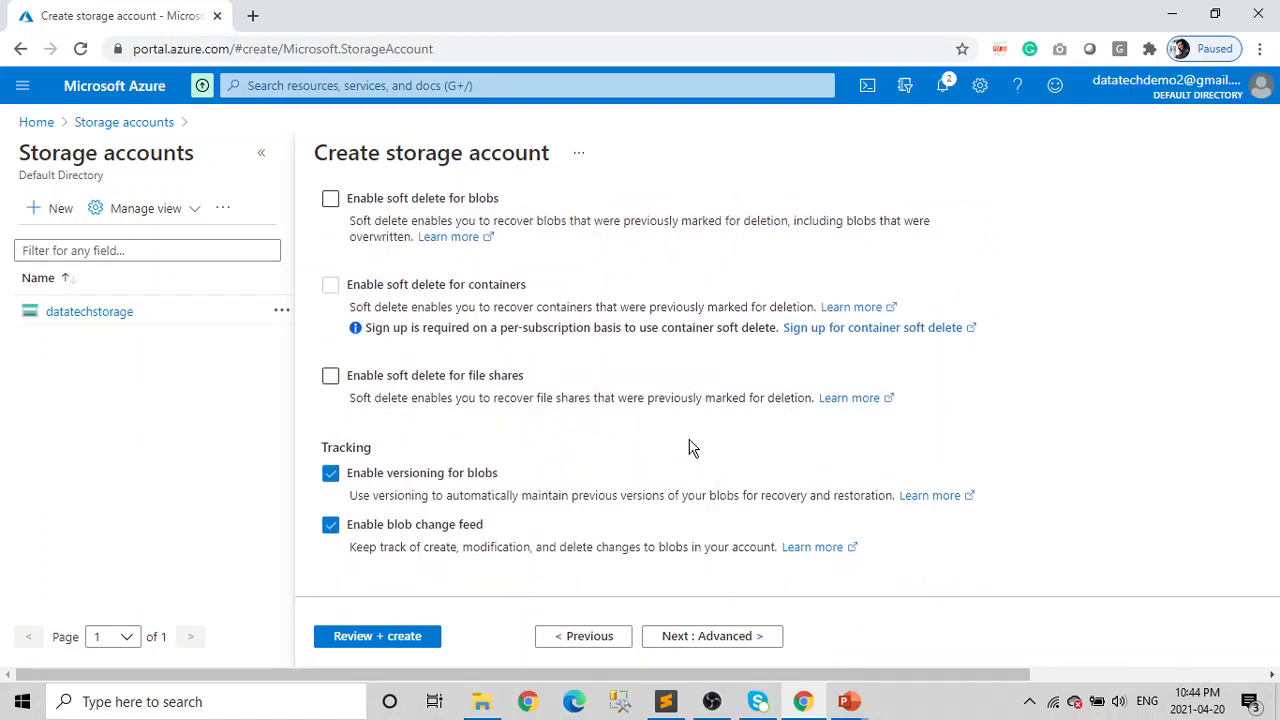
click(330, 473)
click(330, 524)
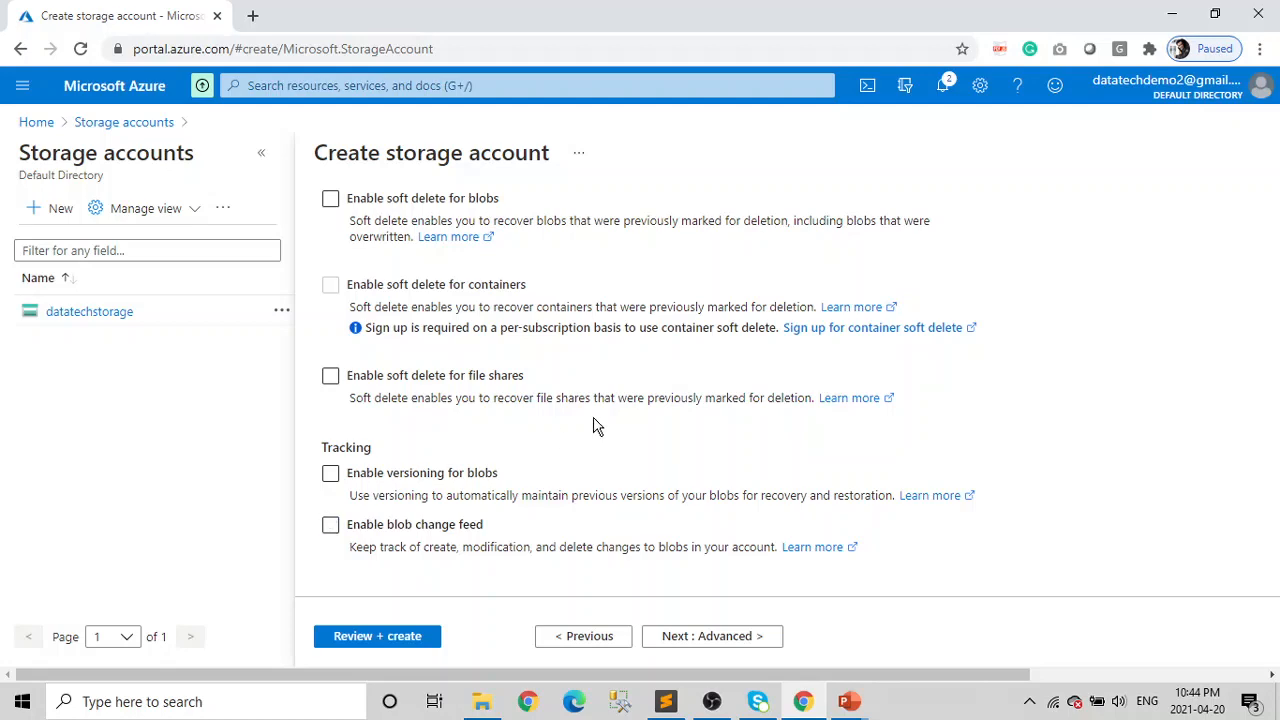
Enable the hierarchical namespace for Data Lake Storage Gen2 in the Advanced settings.
scroll(594, 426, up, 2)
click(622, 229)
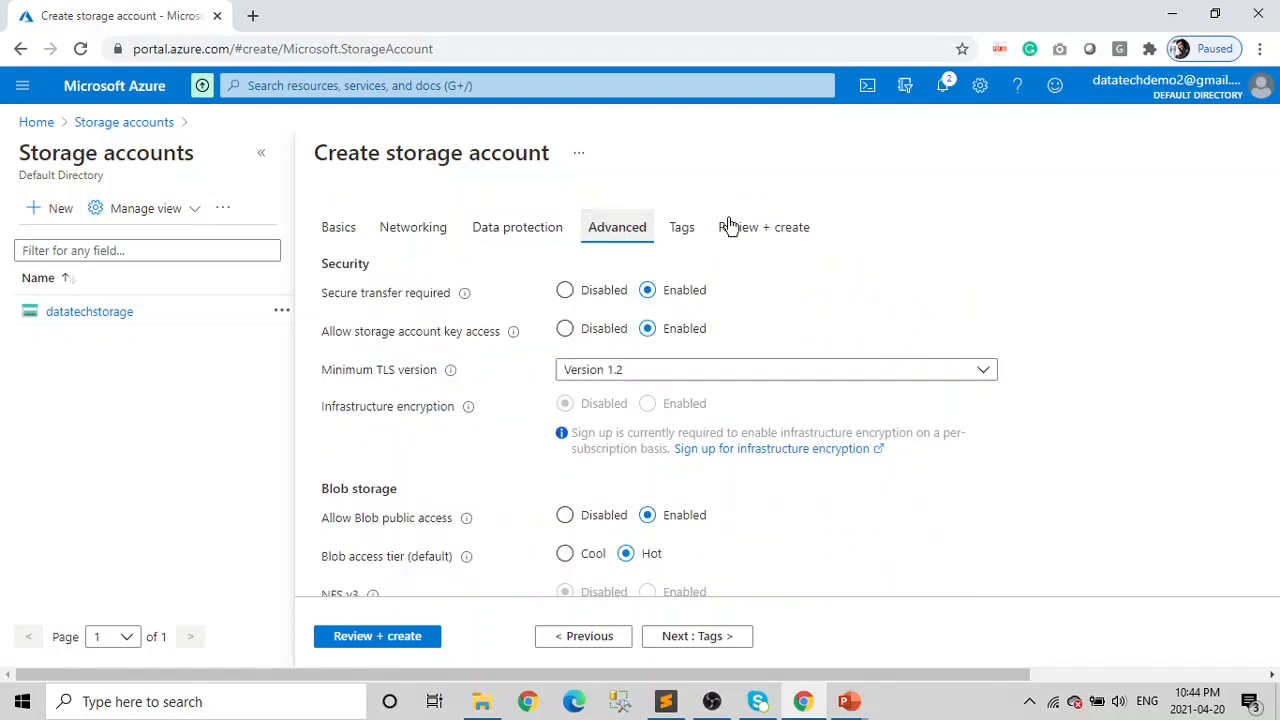
scroll(864, 486, down, 3)
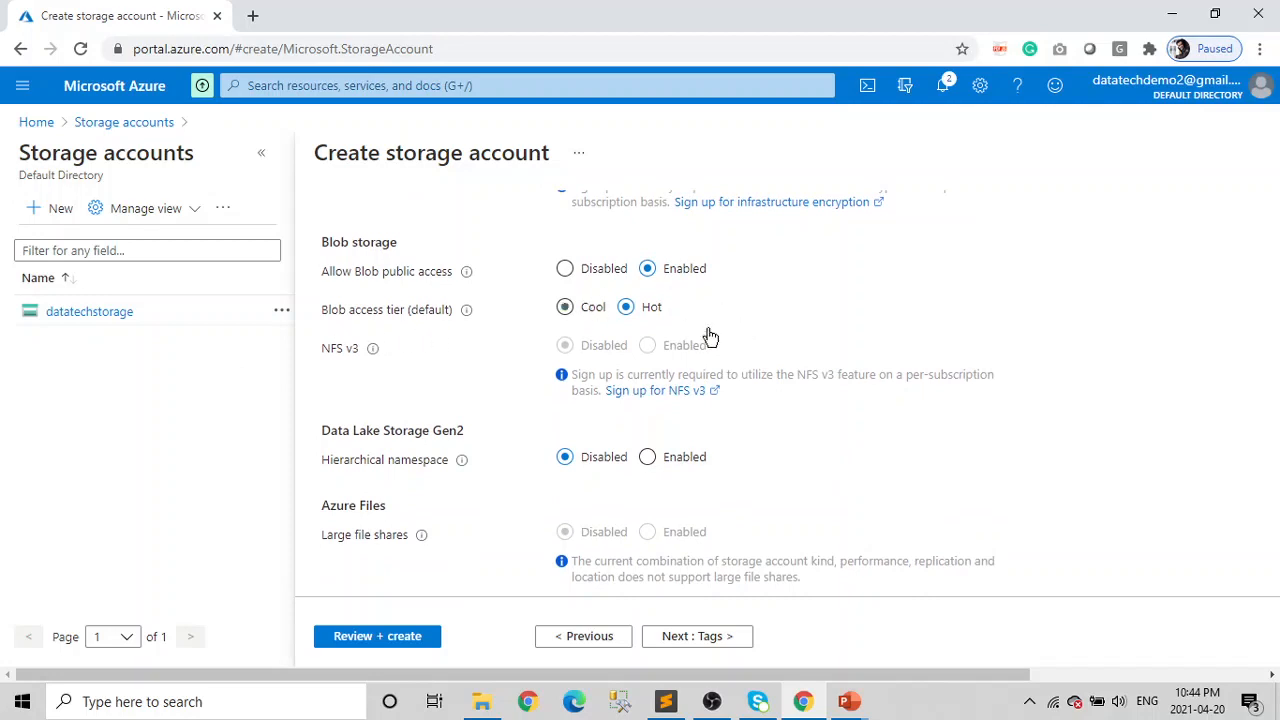
scroll(875, 506, down, 1)
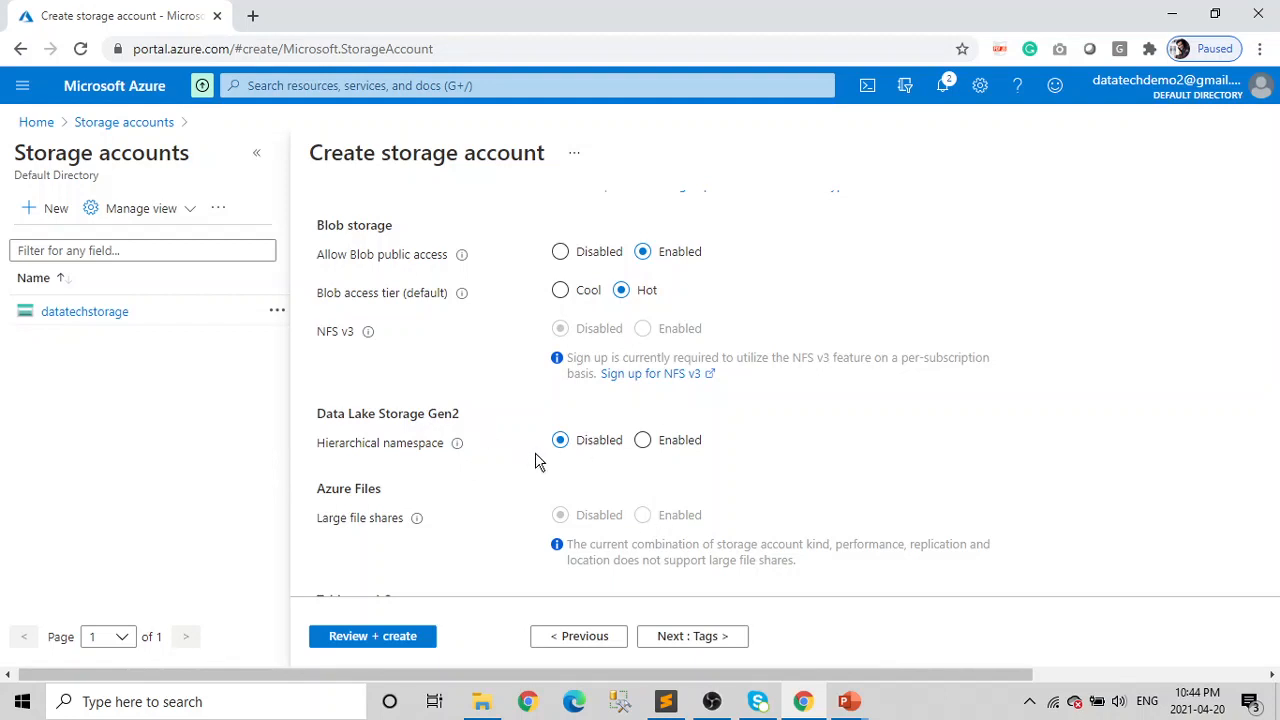
click(643, 441)
scroll(840, 496, down, 1)
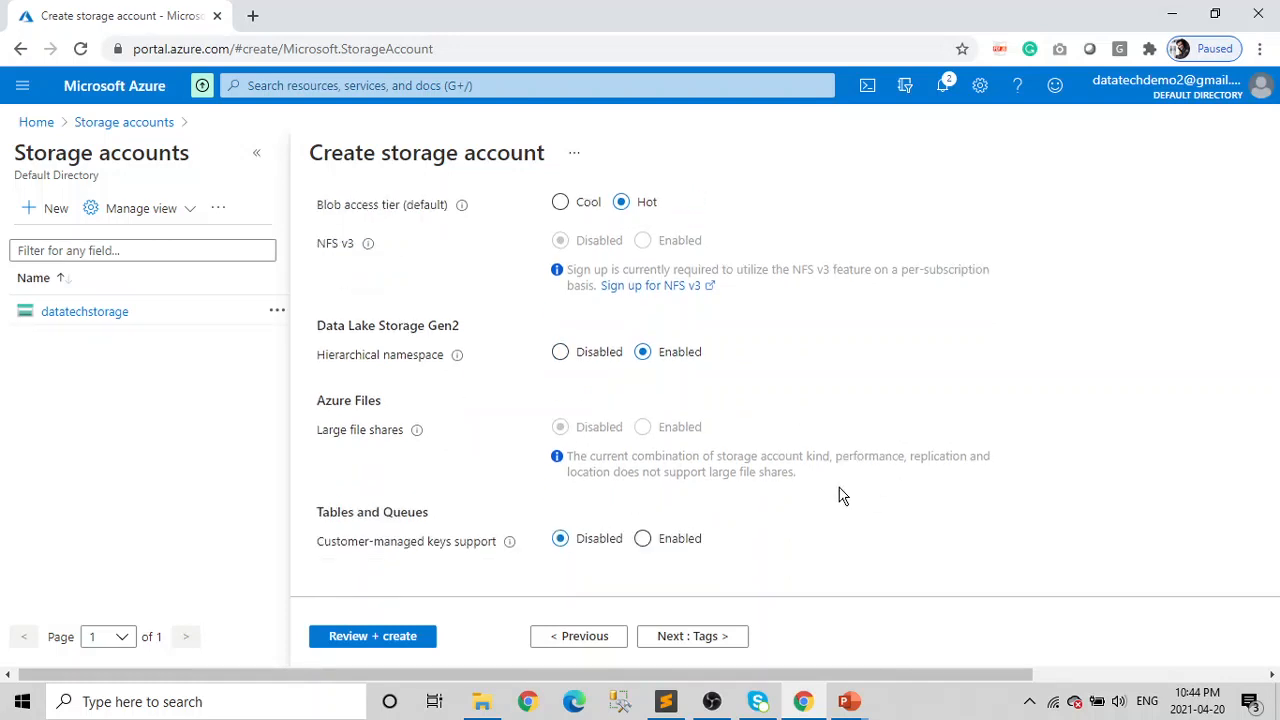
Leave the tags empty, review the configuration and create the datatechdemo2 storage account.
scroll(857, 409, up, 4)
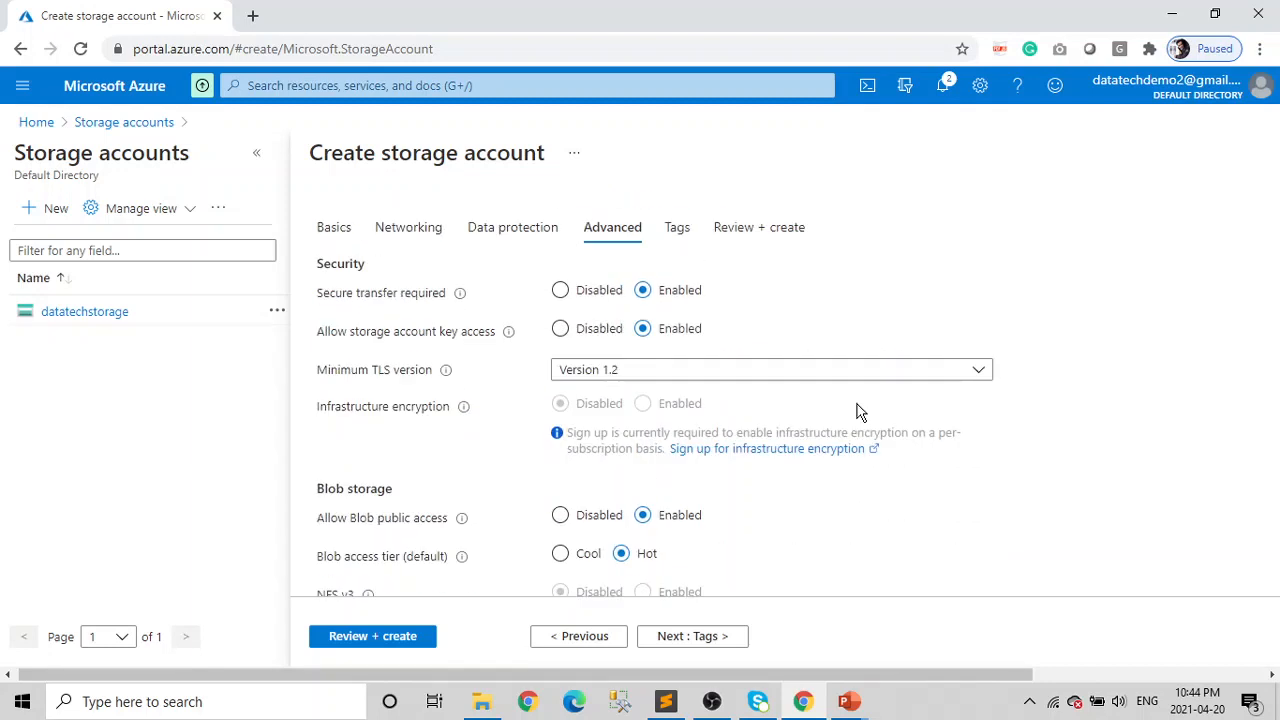
click(676, 231)
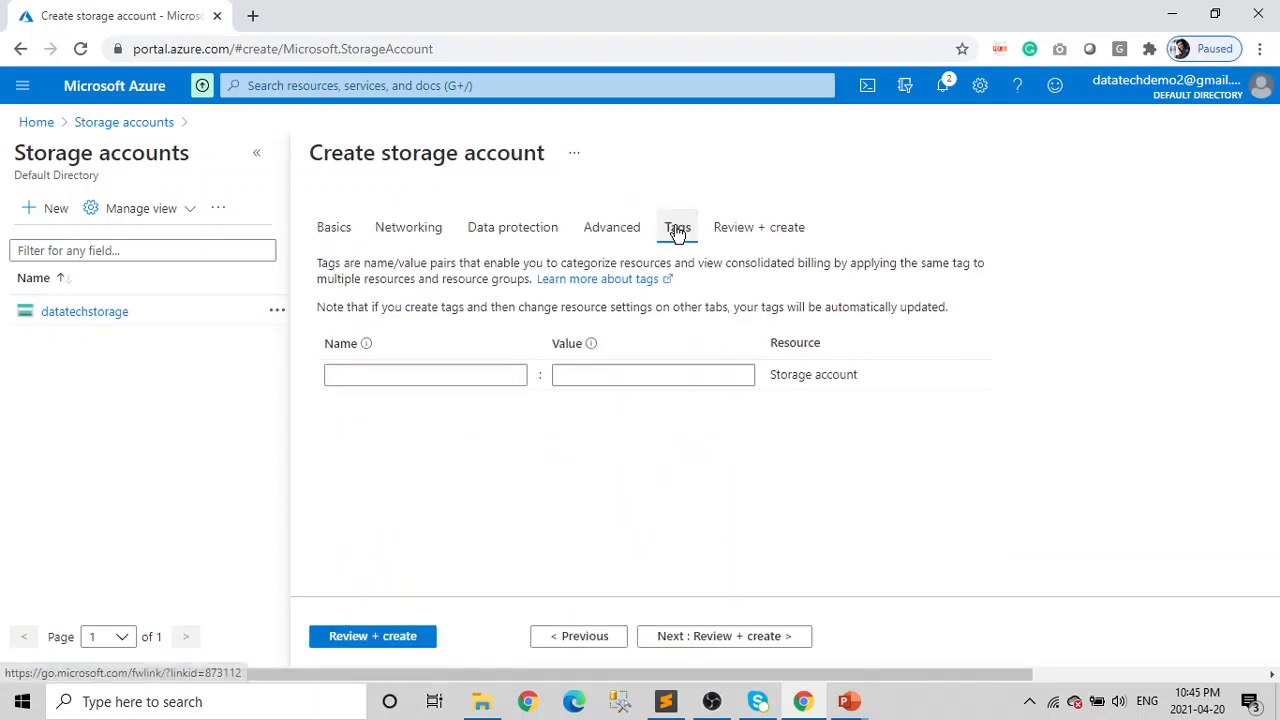
click(745, 237)
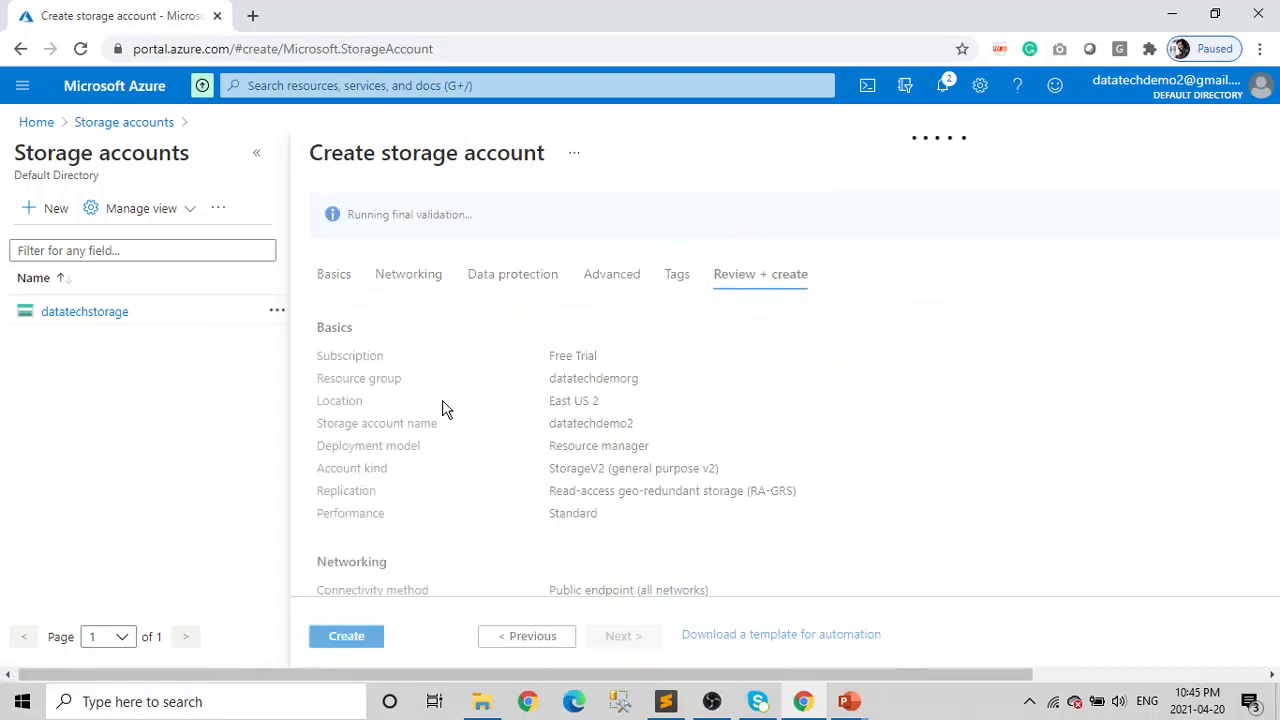
click(347, 648)
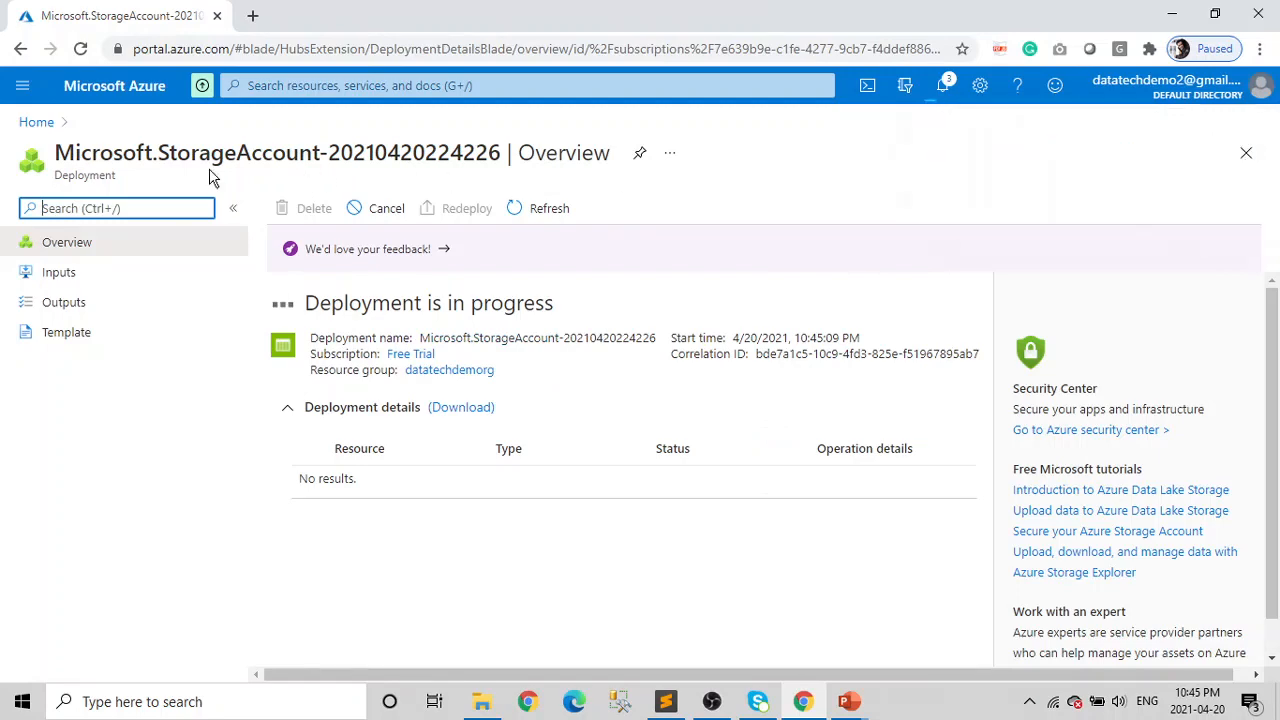
Open the containers list of the existing datatechstorage storage account.
click(37, 122)
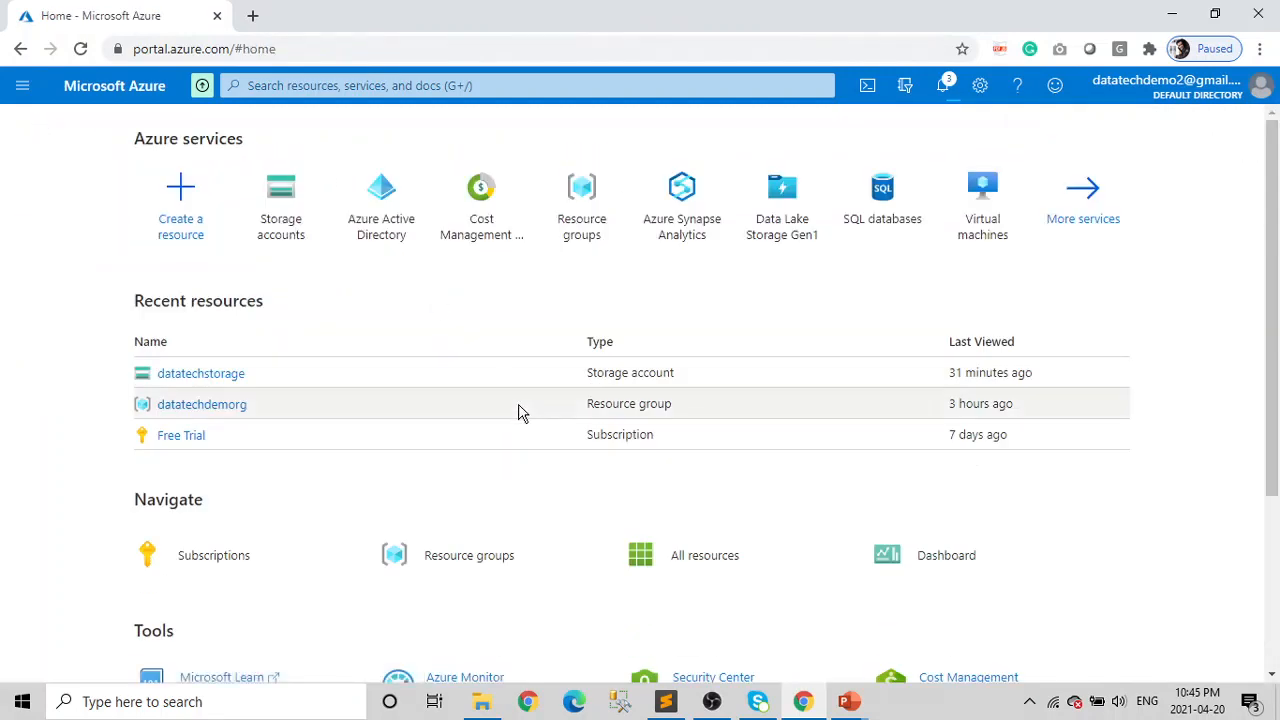
click(211, 374)
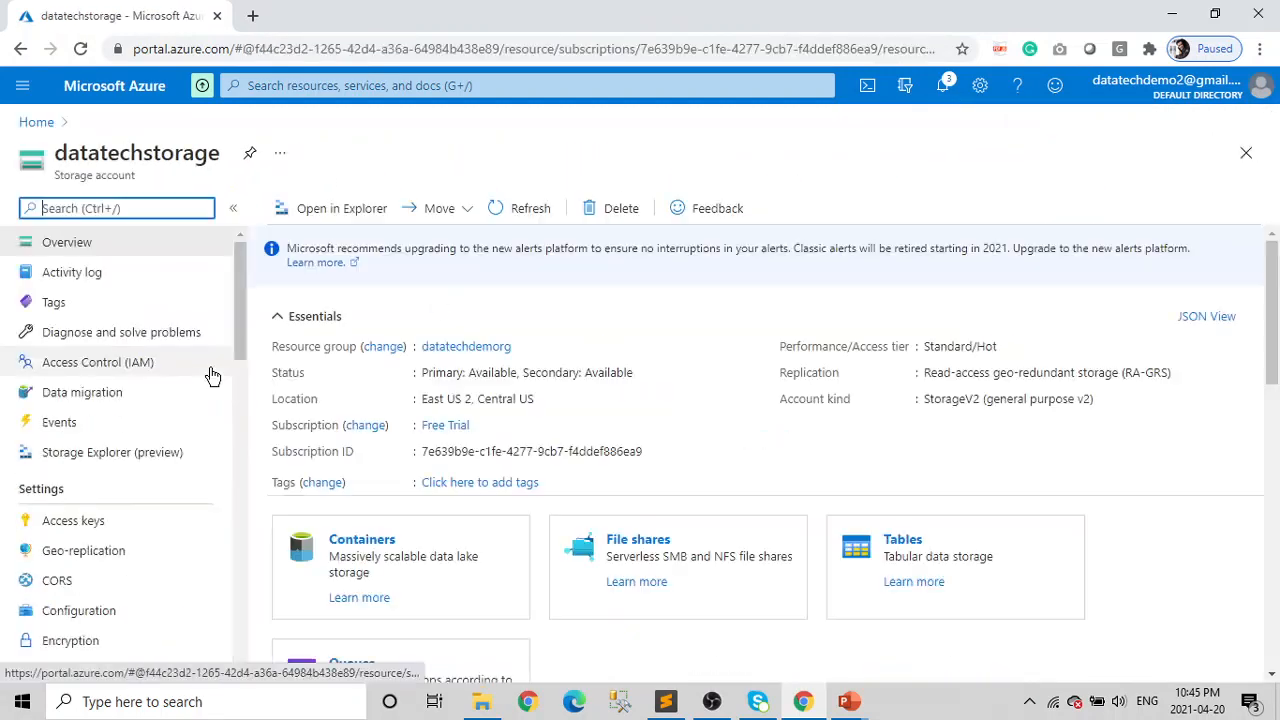
scroll(892, 396, down, 1)
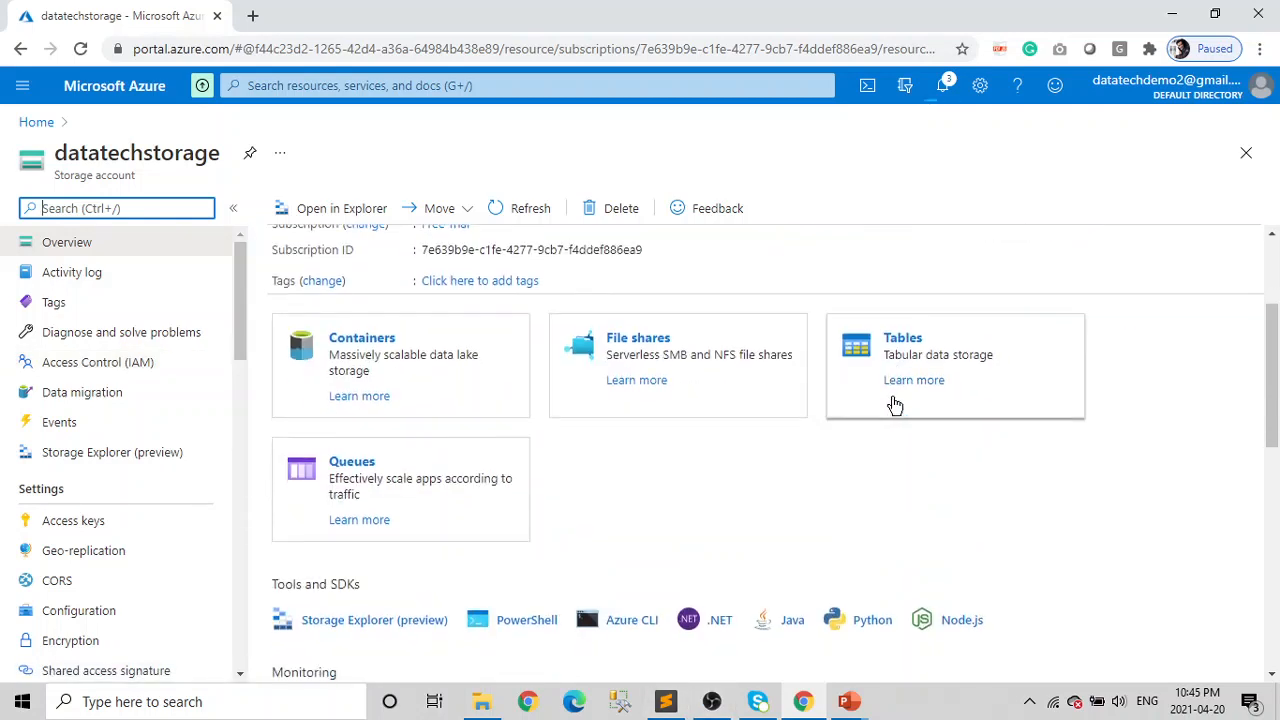
scroll(757, 543, up, 1)
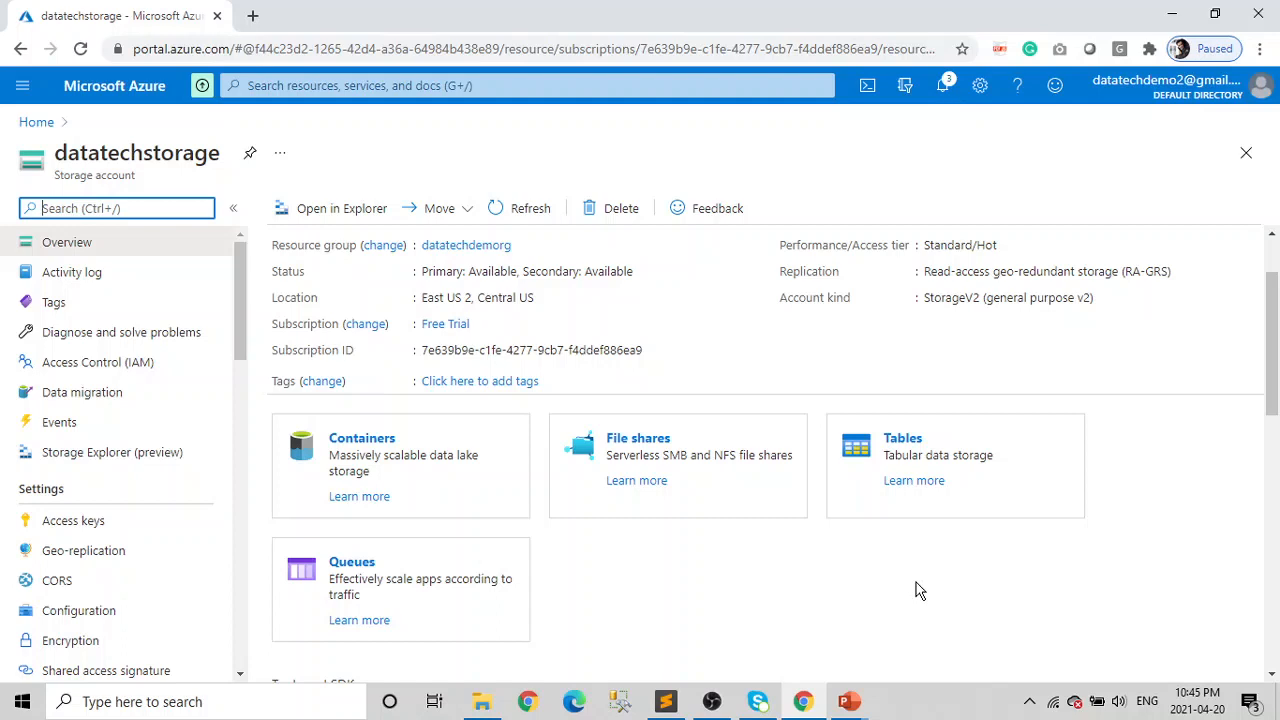
click(378, 443)
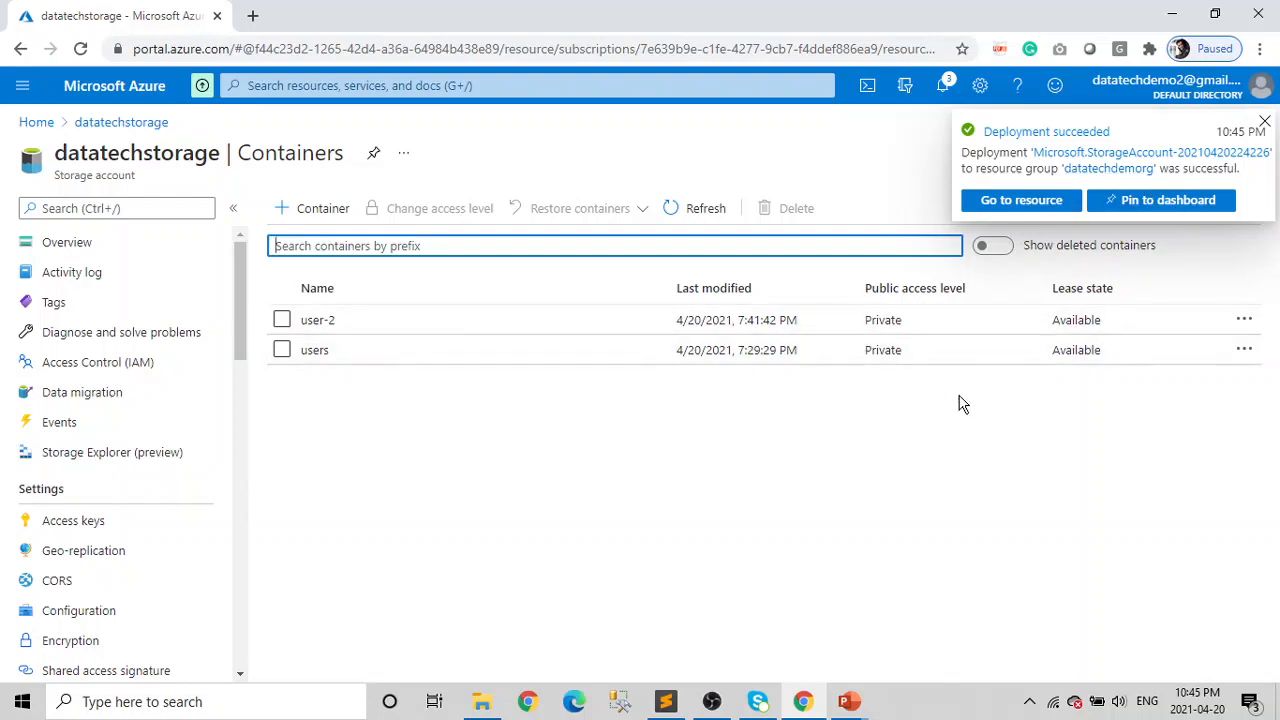
Create a new container named user-3 in the datatechstorage account.
click(303, 210)
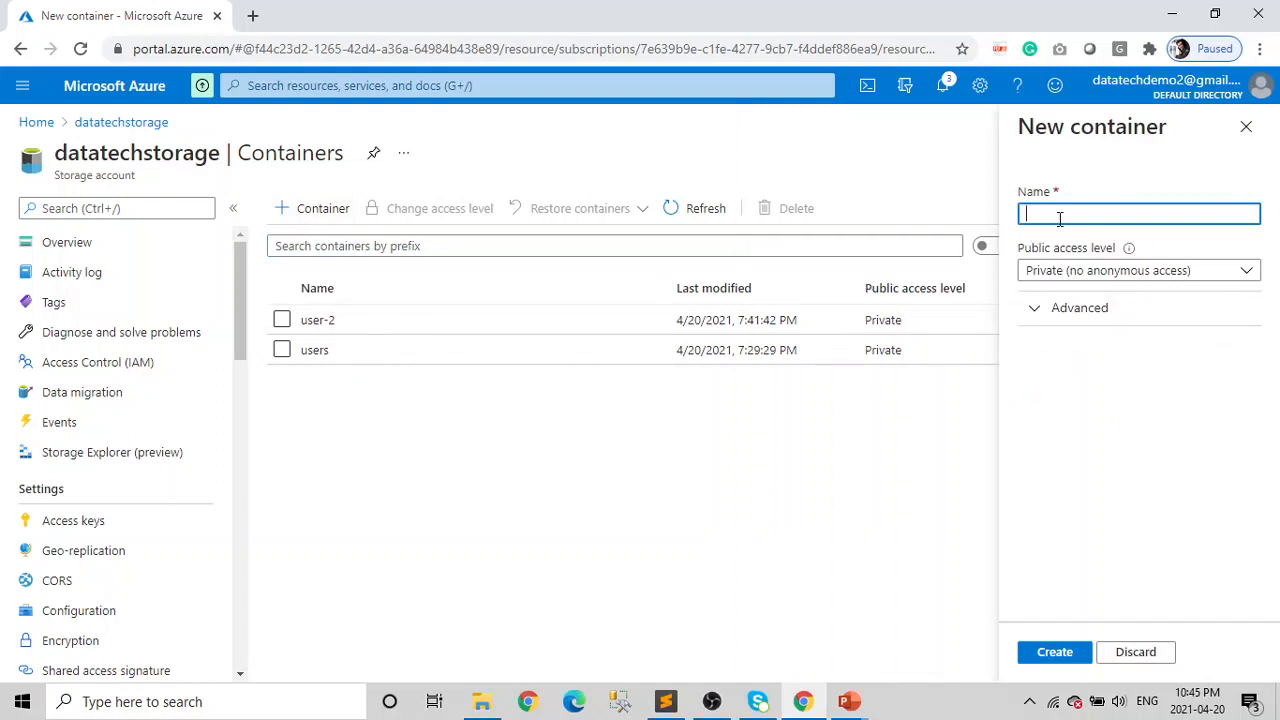
text(user-2)
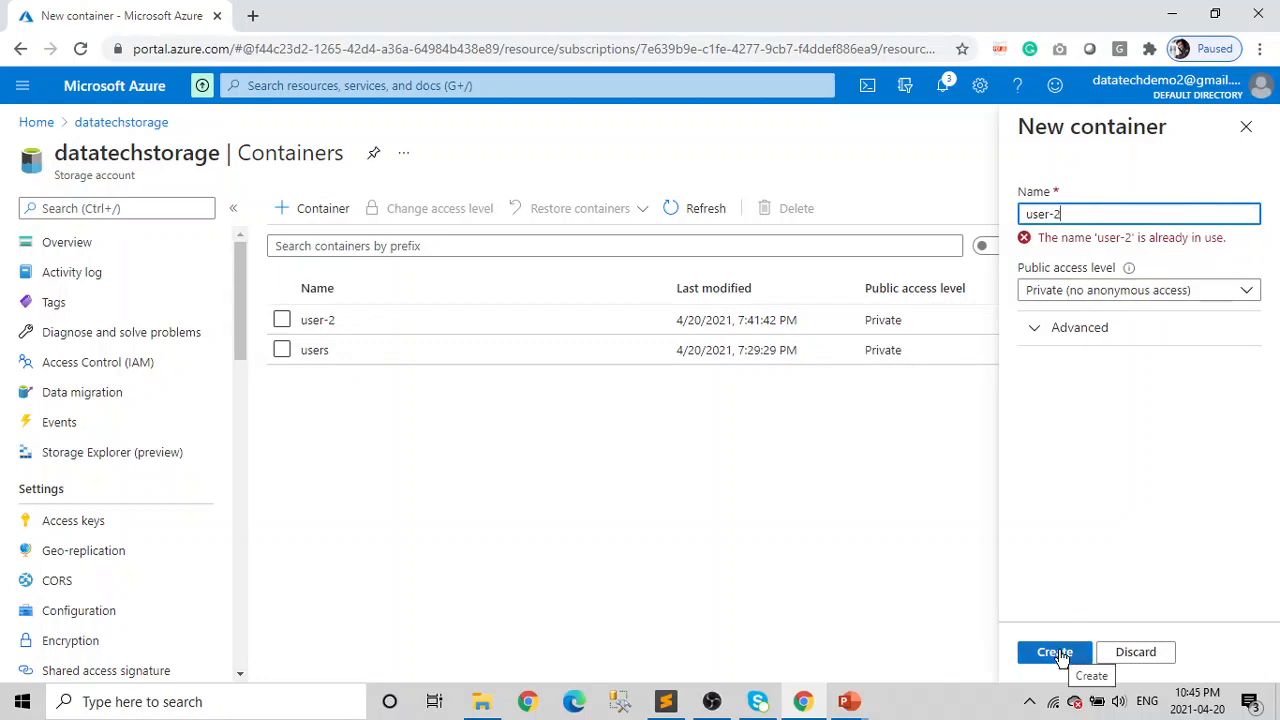
key(BackSpace)
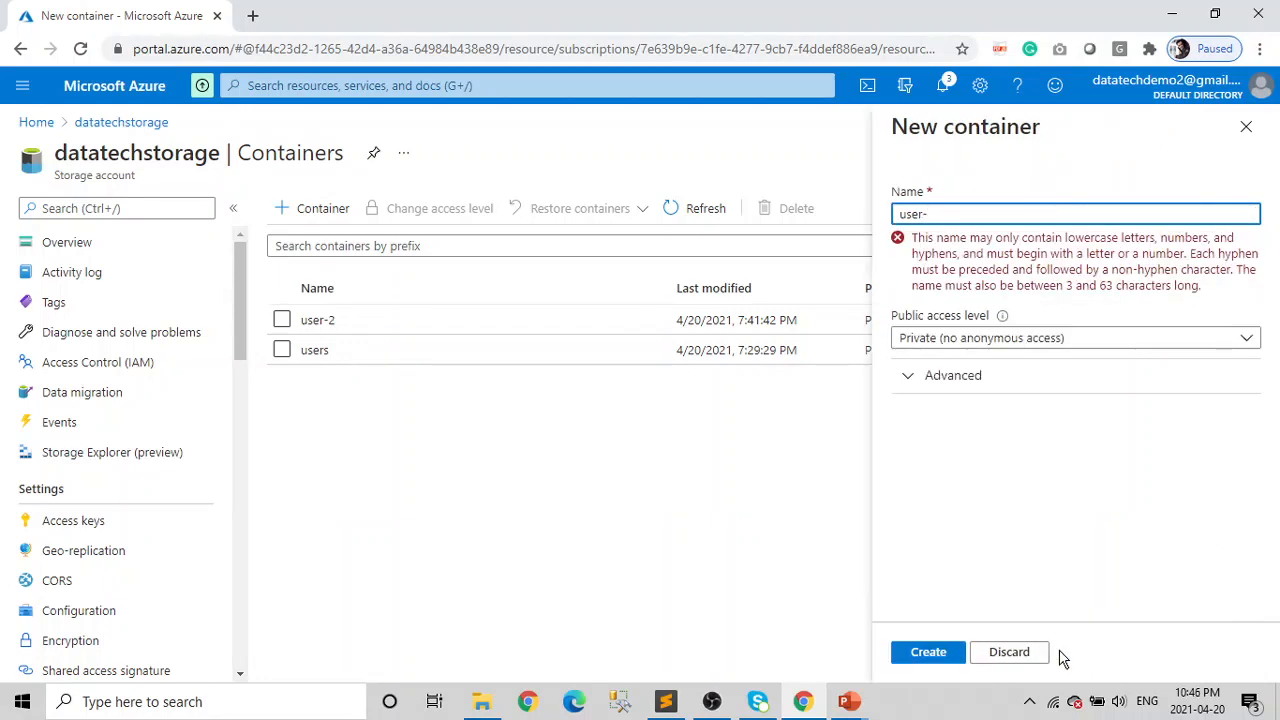
text(3)
click(1066, 658)
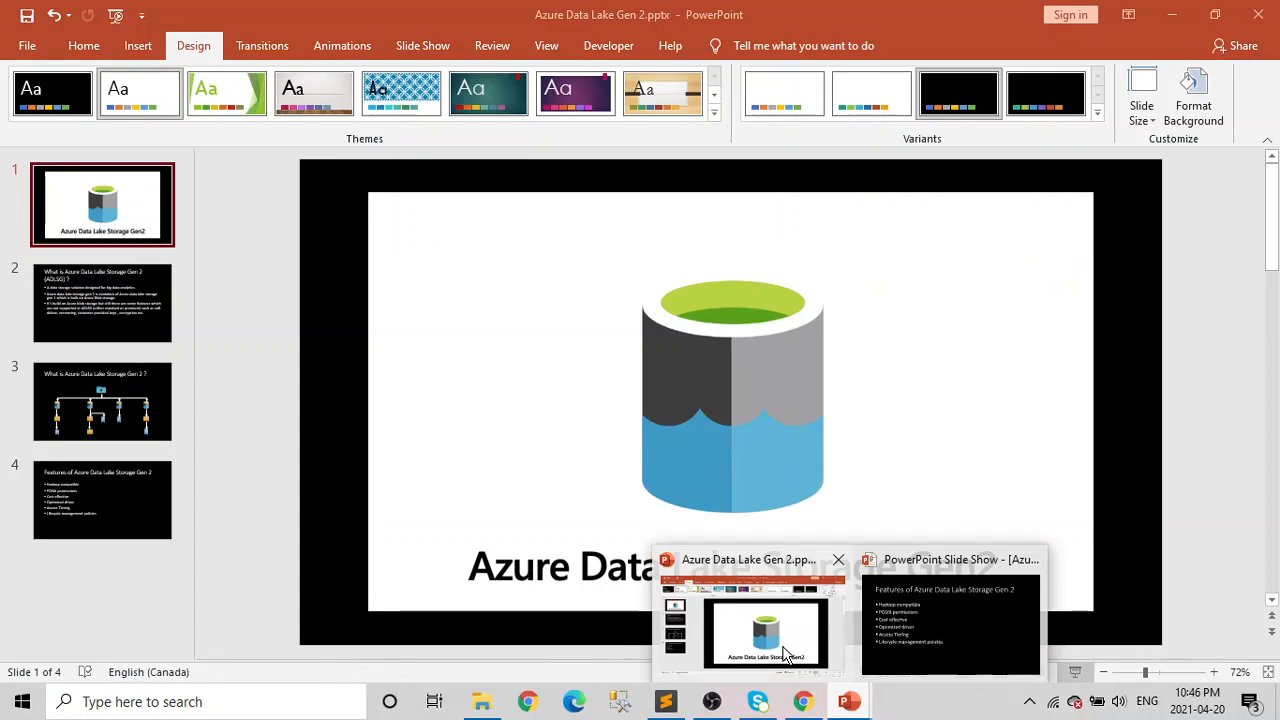
Switch to the PowerPoint slide show, view the Data Lake Storage Gen 2 hierarchy diagram, and return to the Azure portal.
click(785, 655)
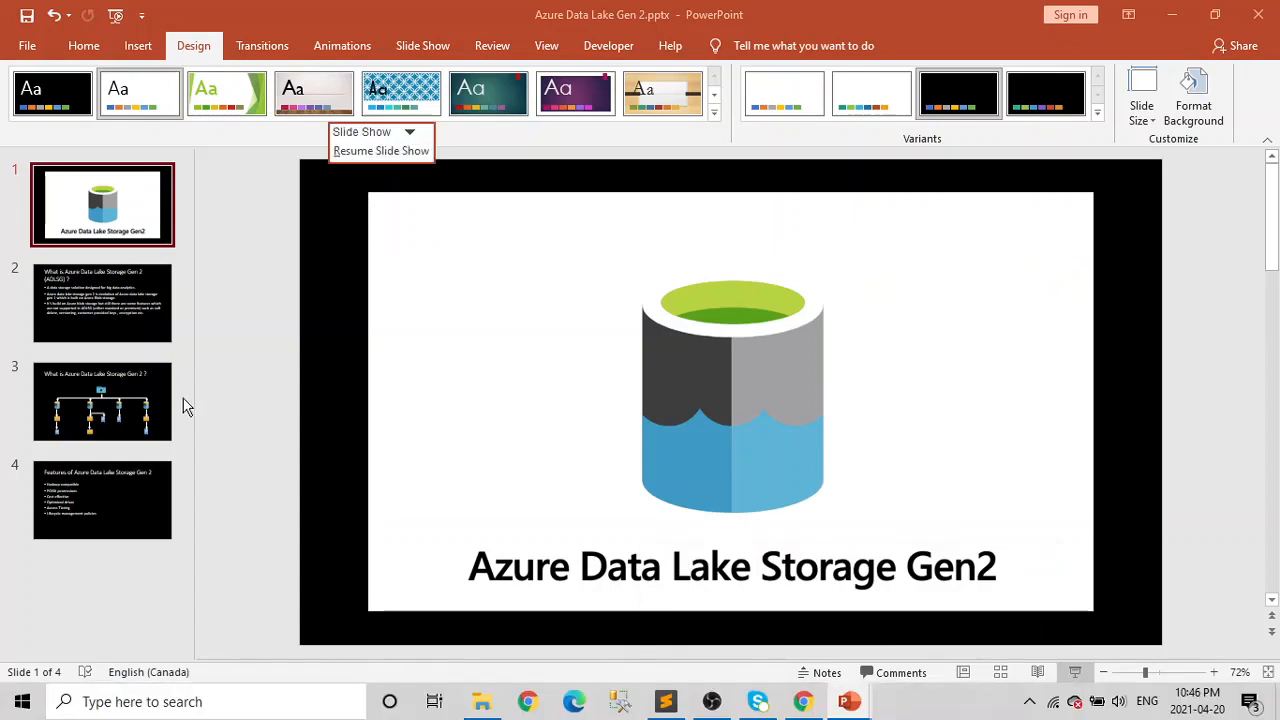
click(163, 398)
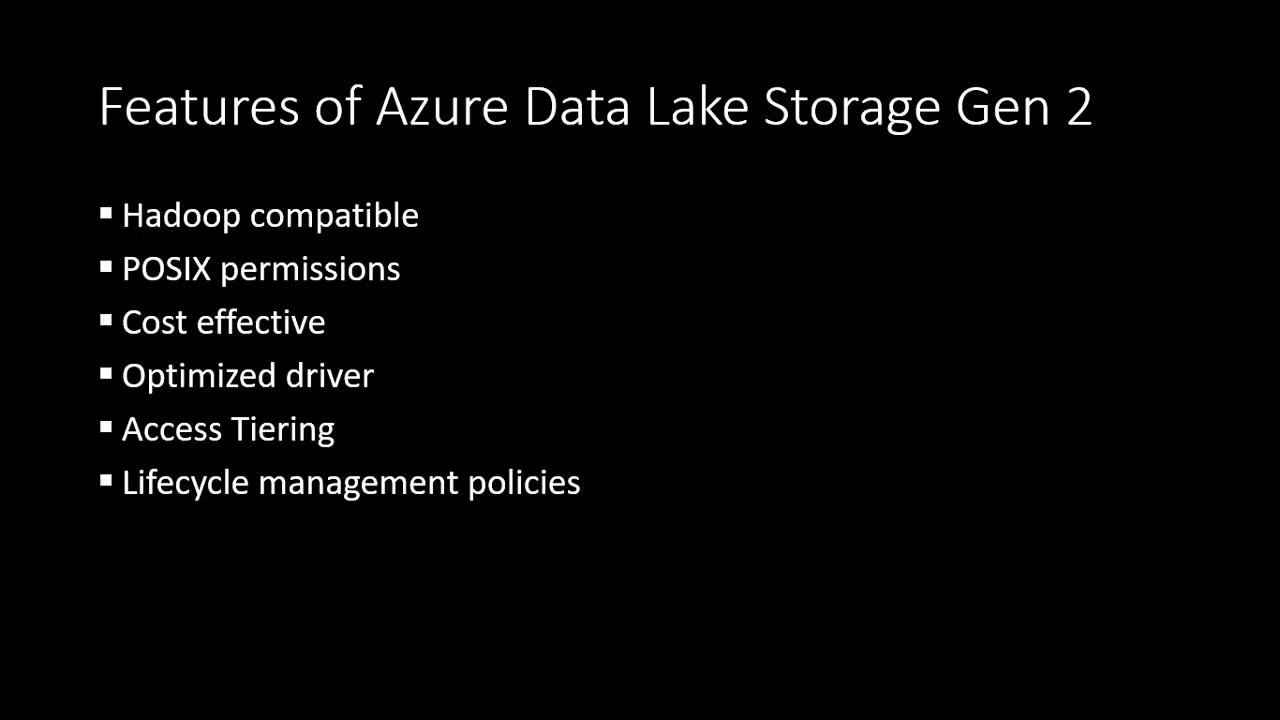
key(Left)
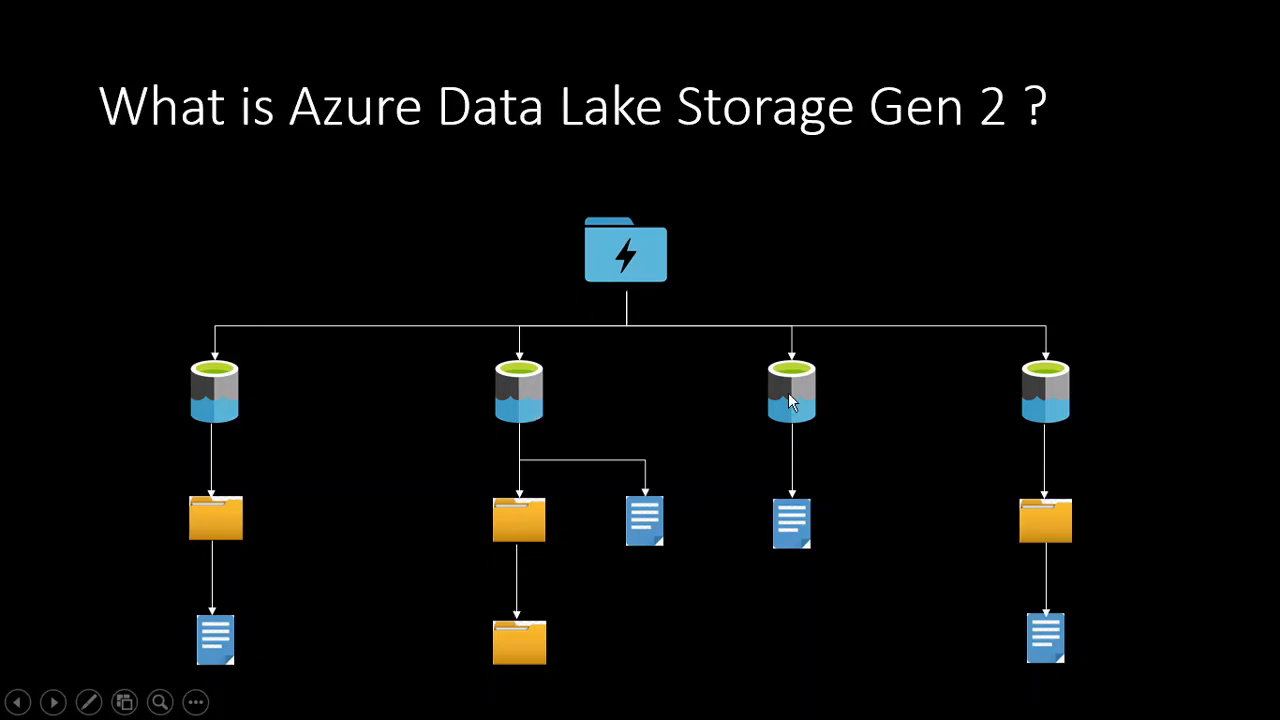
key(Escape)
key(alt+Tab)
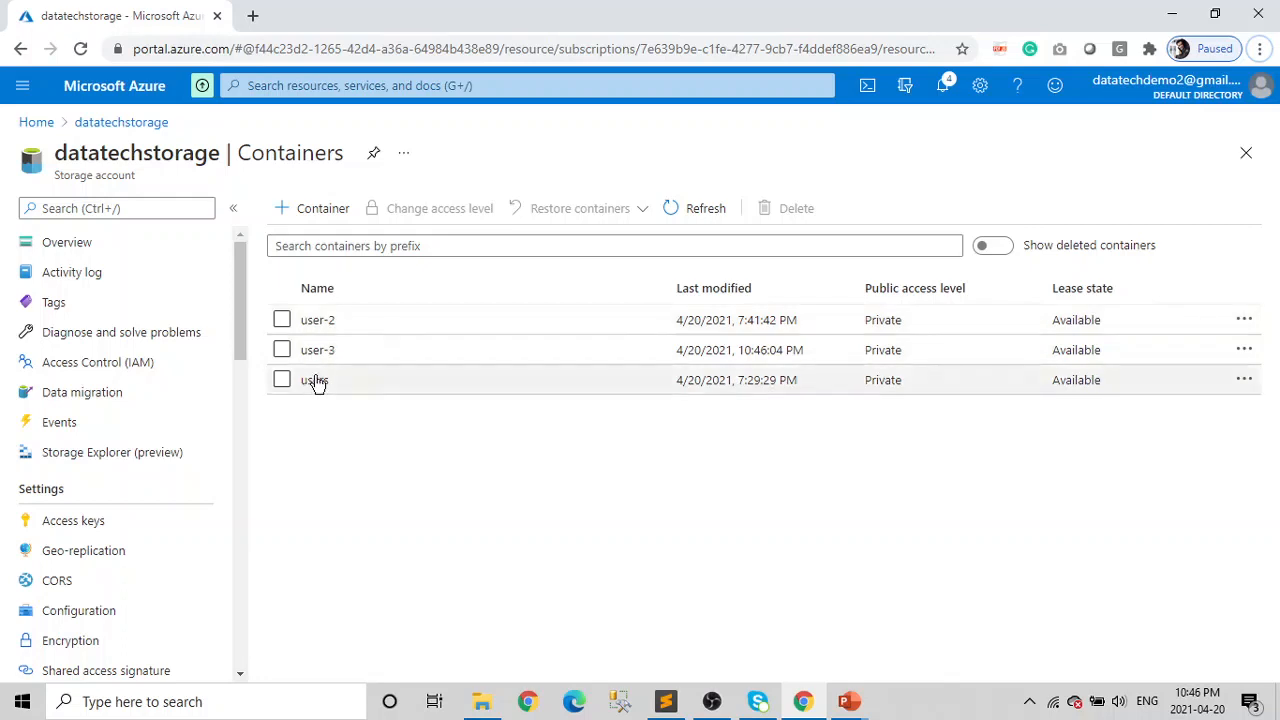
Add a directory named user-name2 to the users container.
click(314, 381)
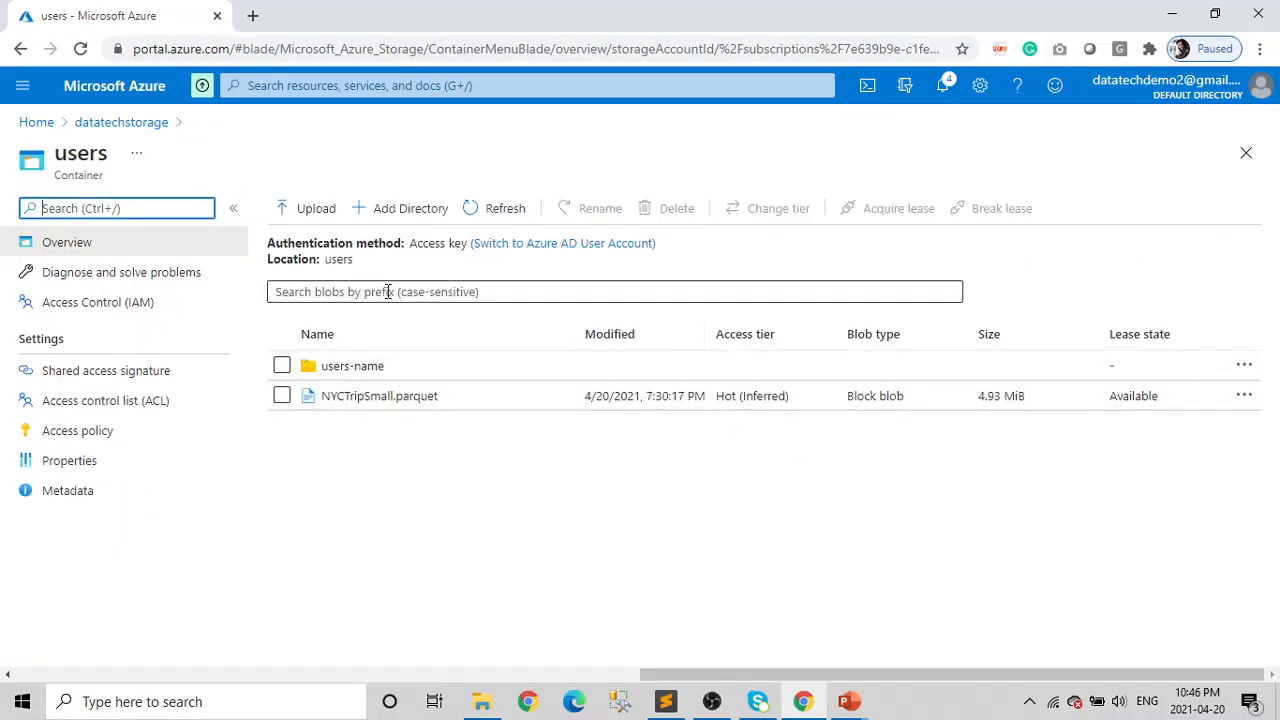
click(410, 208)
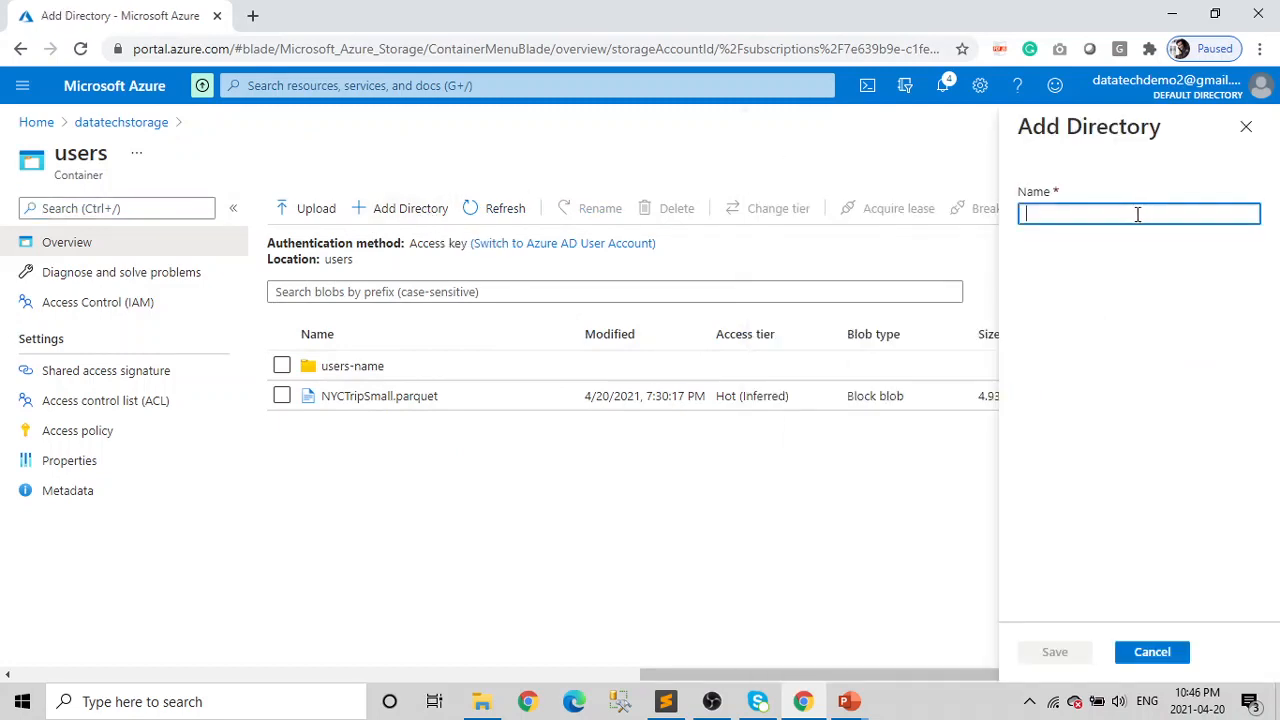
text(user)
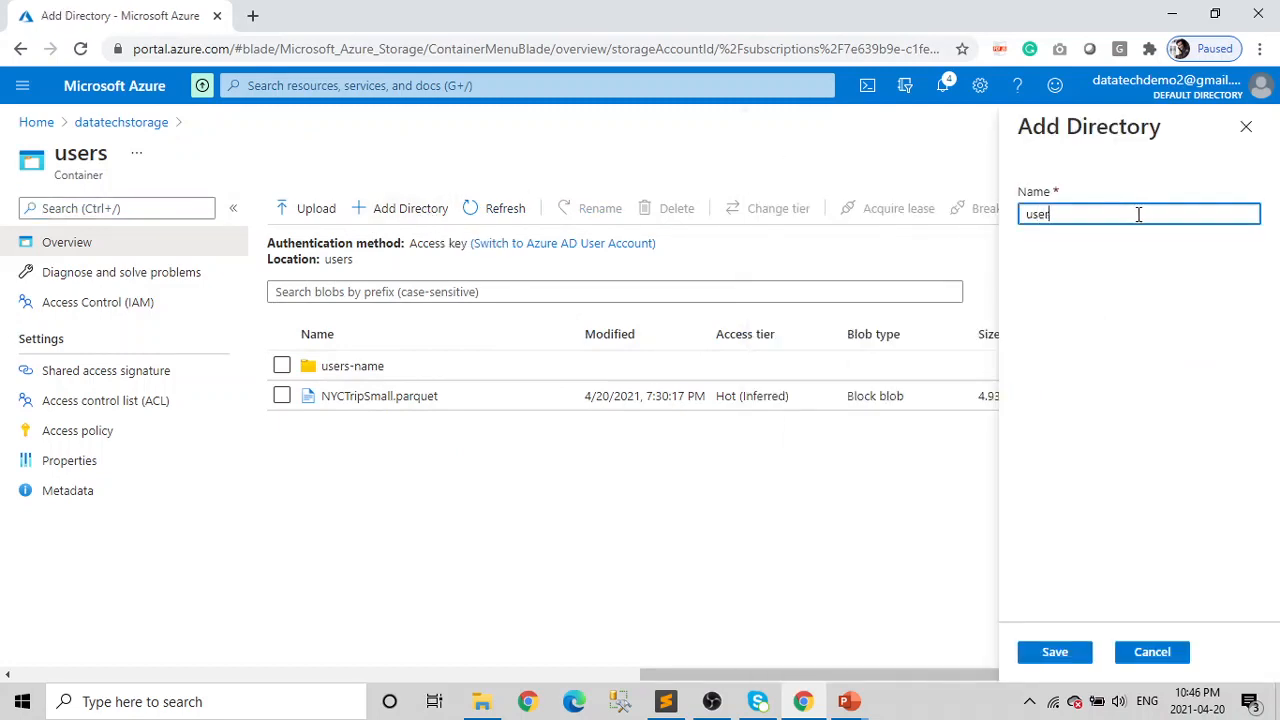
text(-name2)
click(1074, 662)
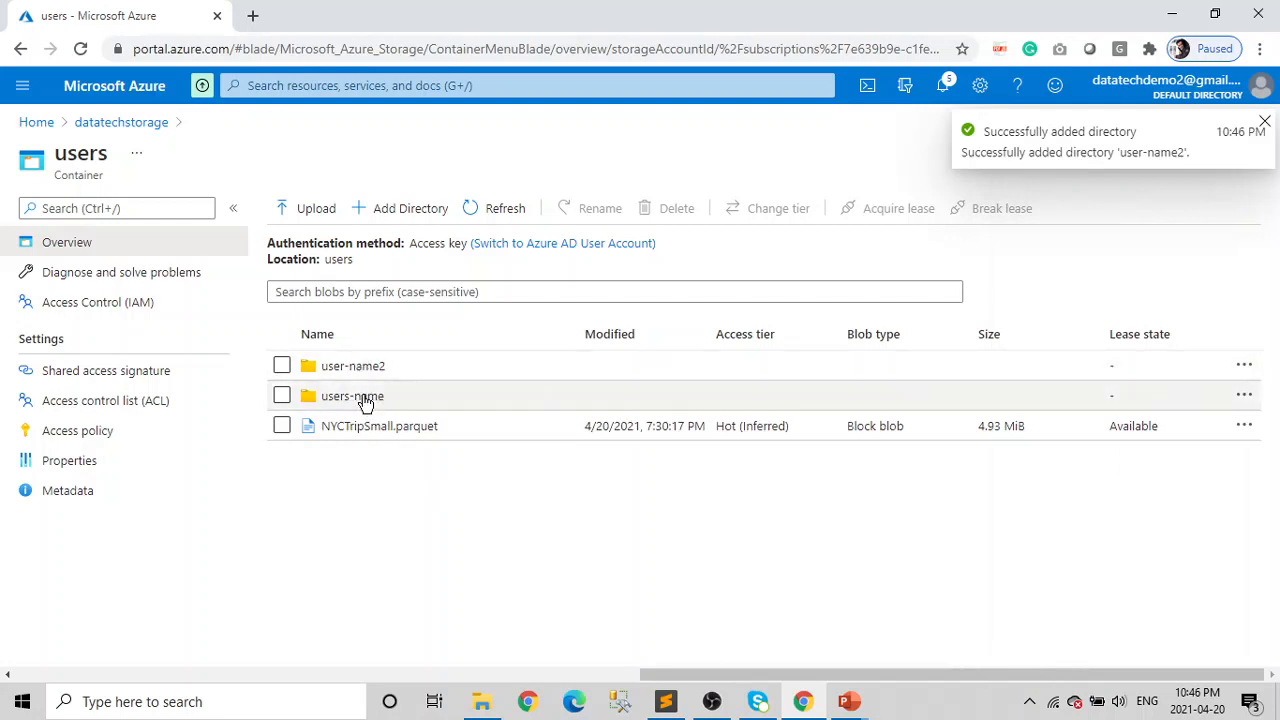
Upload the file Azure Synapse.pptx from the Synapse analytics folder into the user-name2 directory.
click(370, 370)
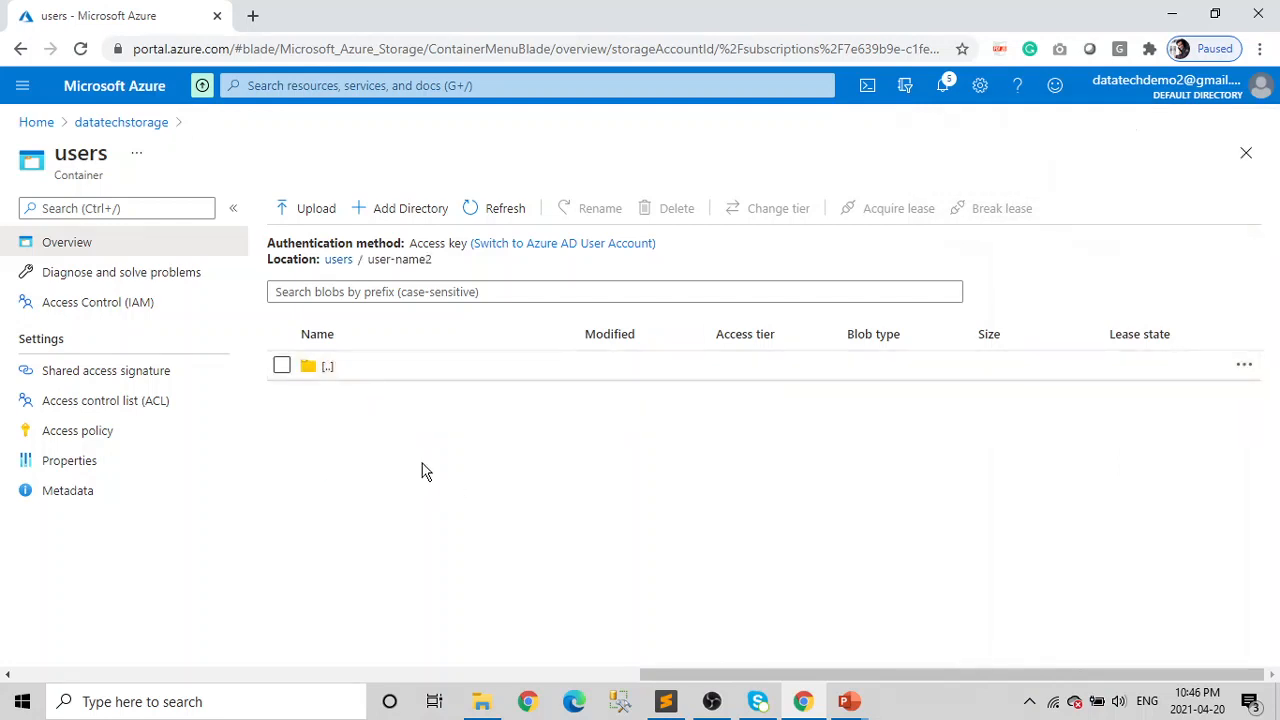
click(302, 208)
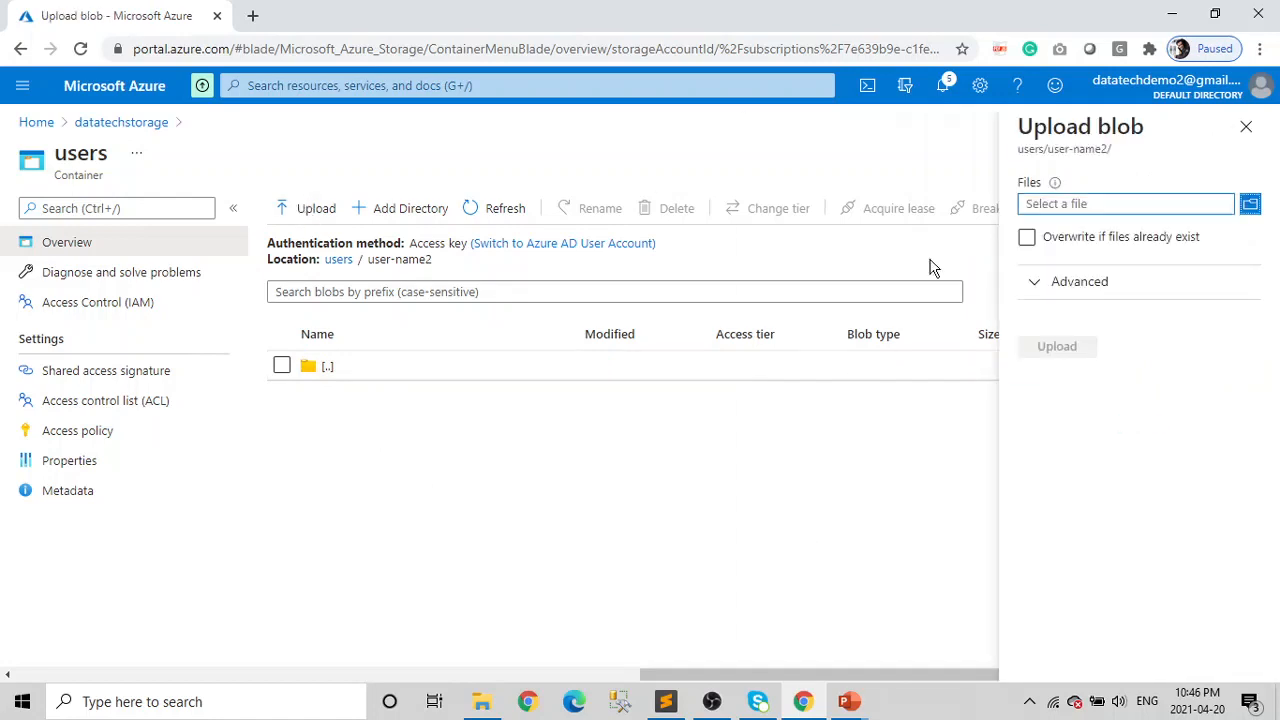
click(1251, 204)
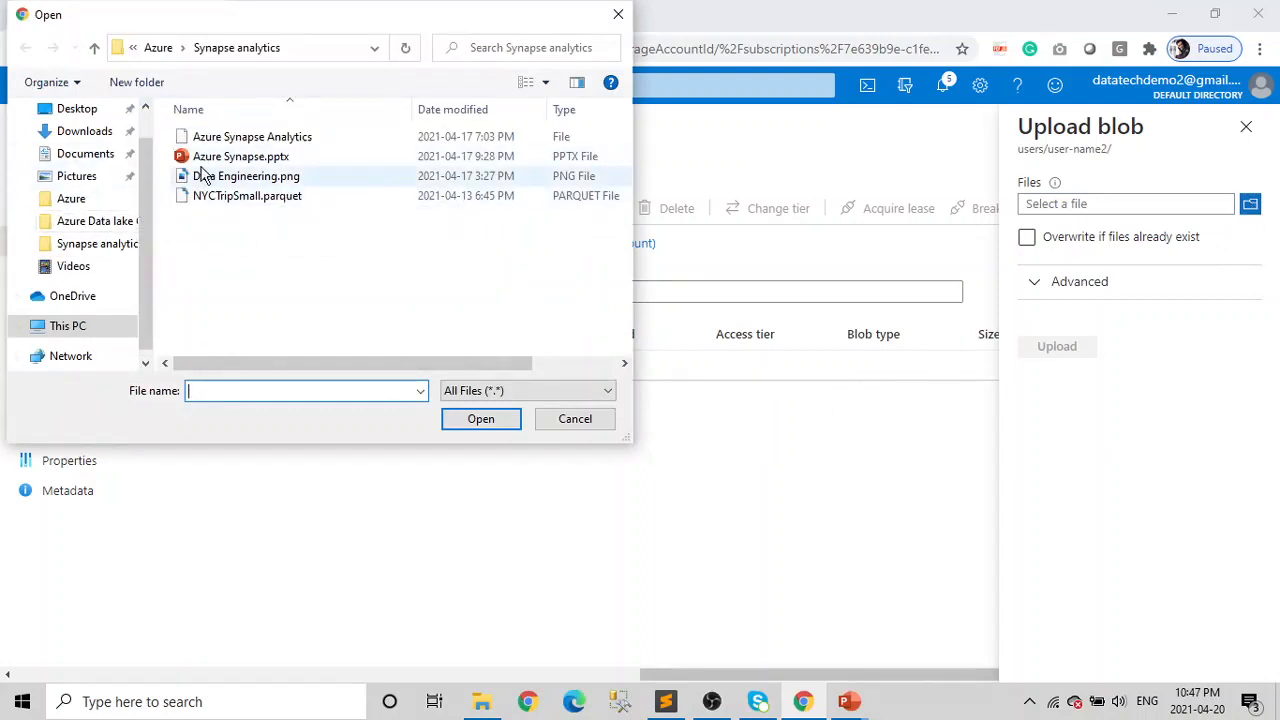
click(249, 160)
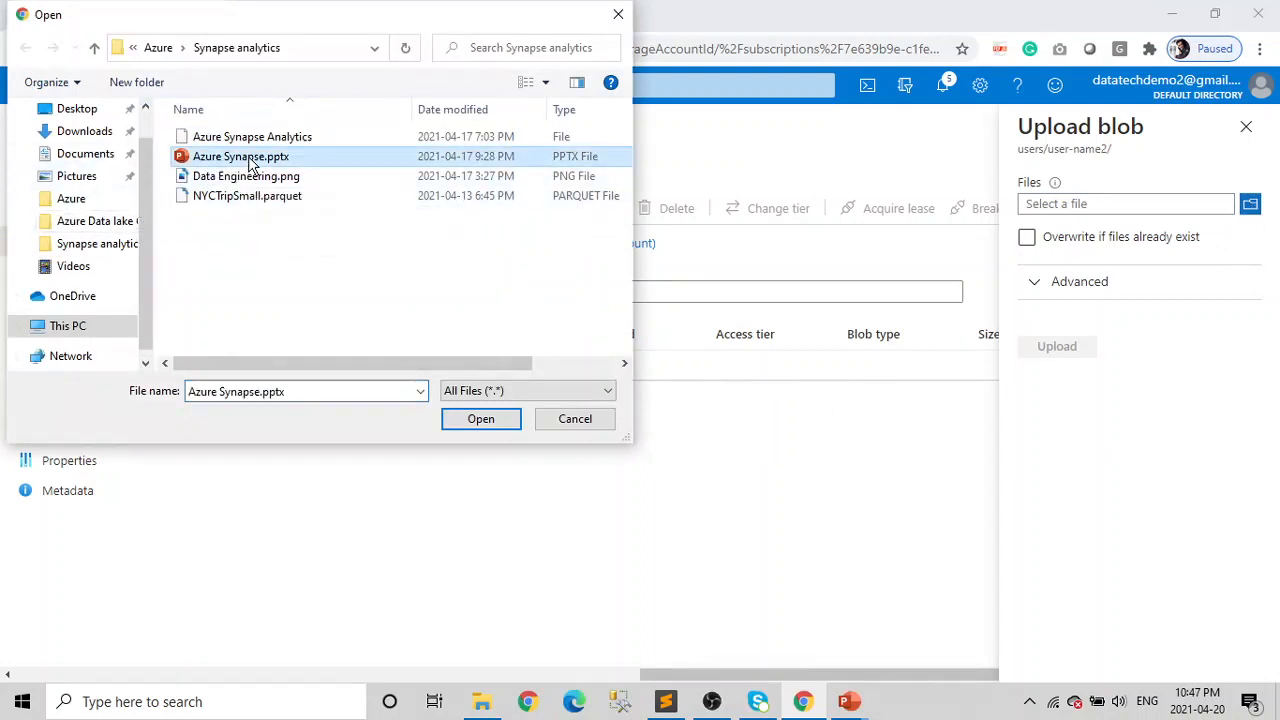
click(502, 426)
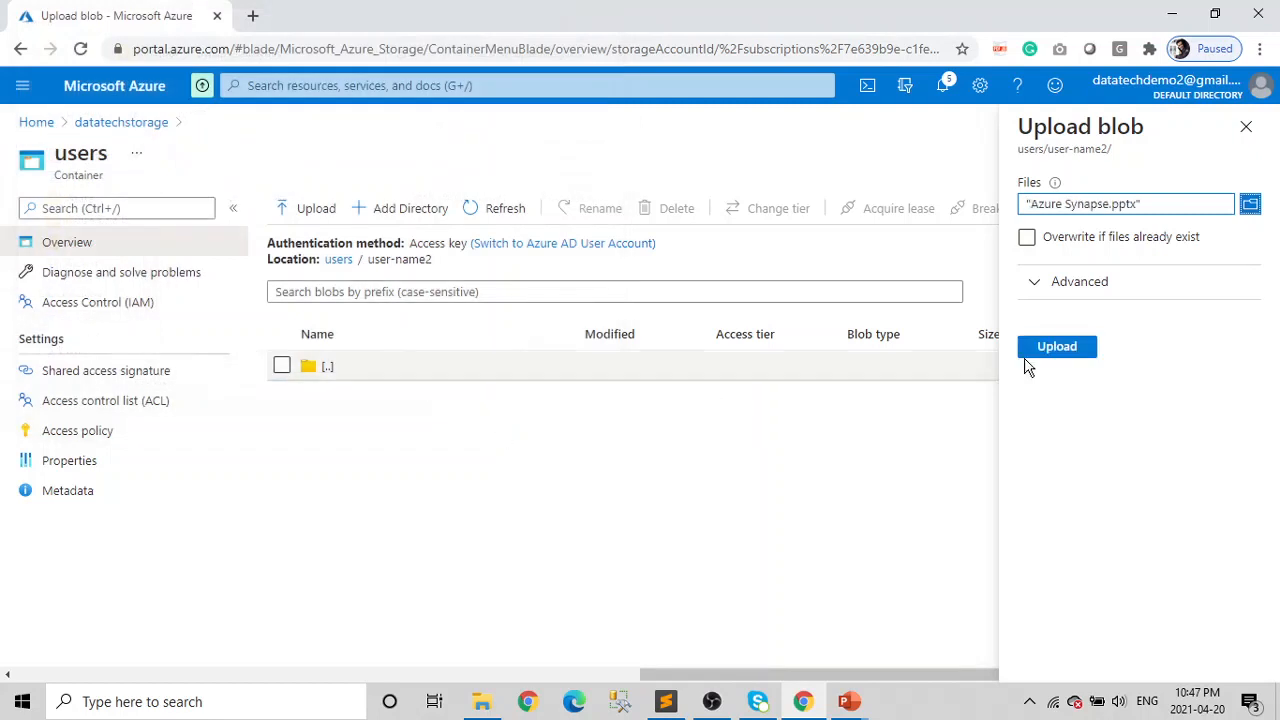
click(1072, 356)
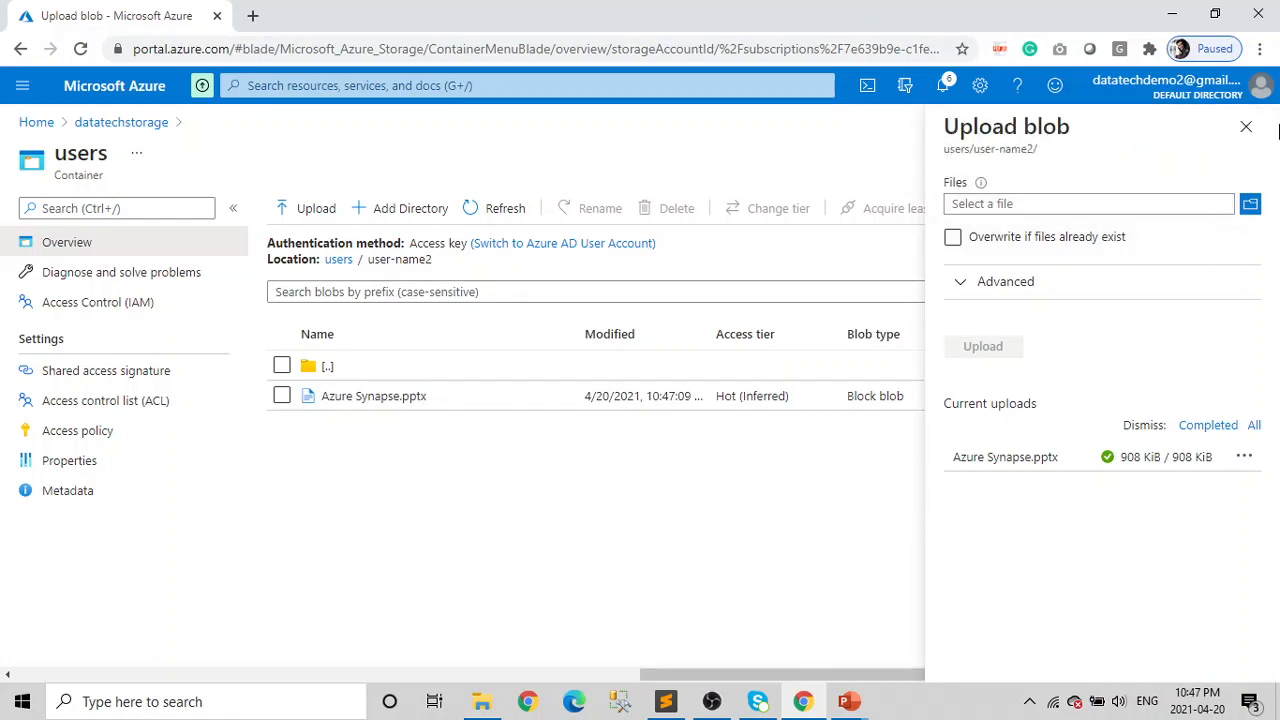
click(1245, 128)
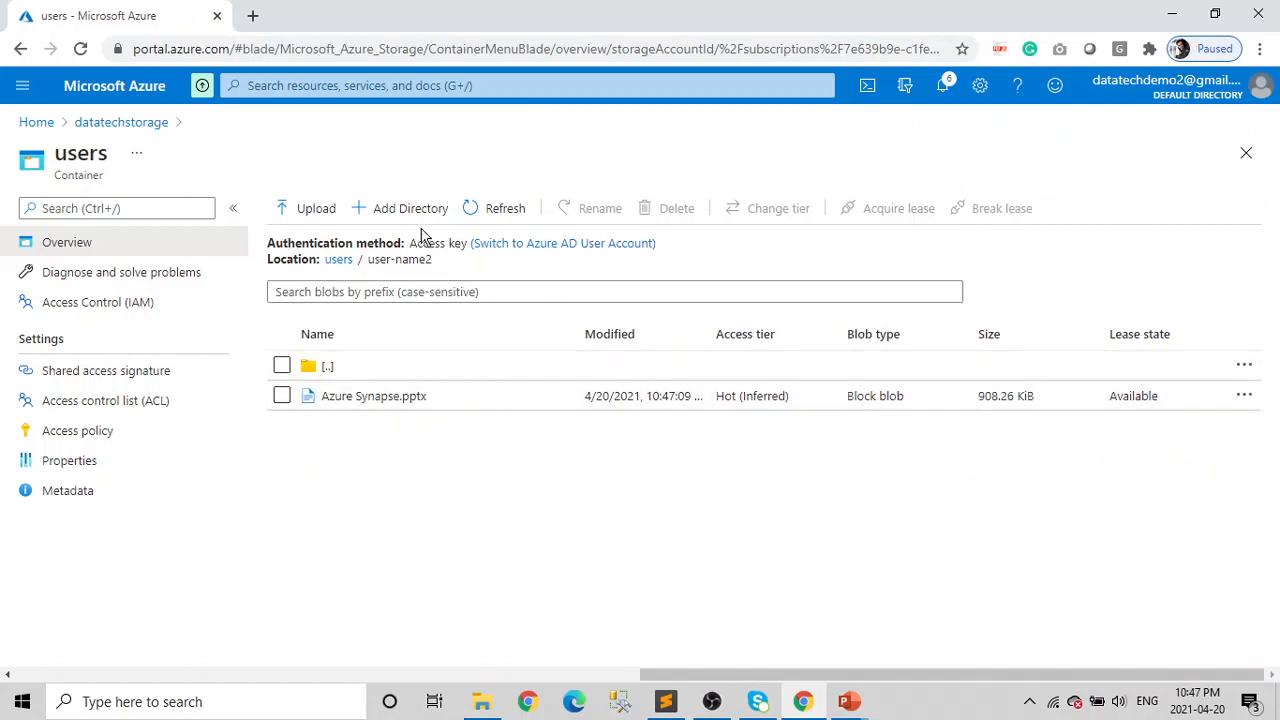
Examine the root of the users container and the container list of the datatechstorage account.
click(338, 259)
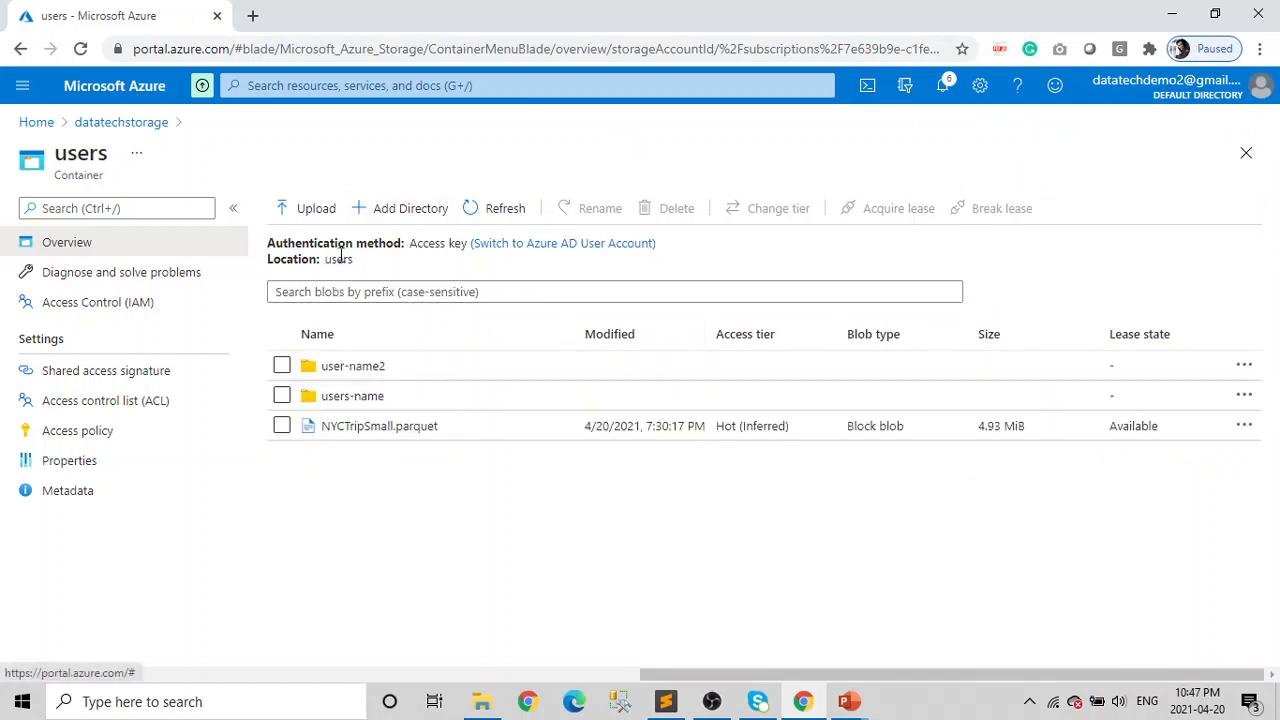
click(127, 125)
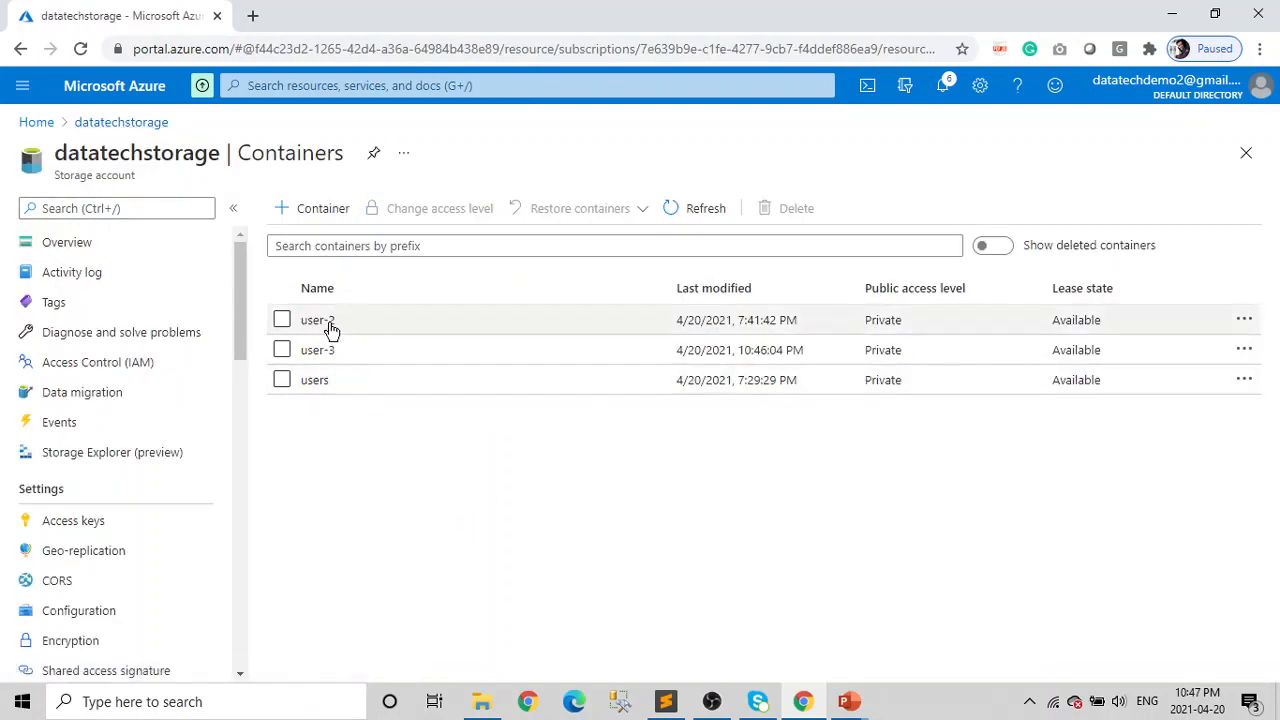
click(321, 389)
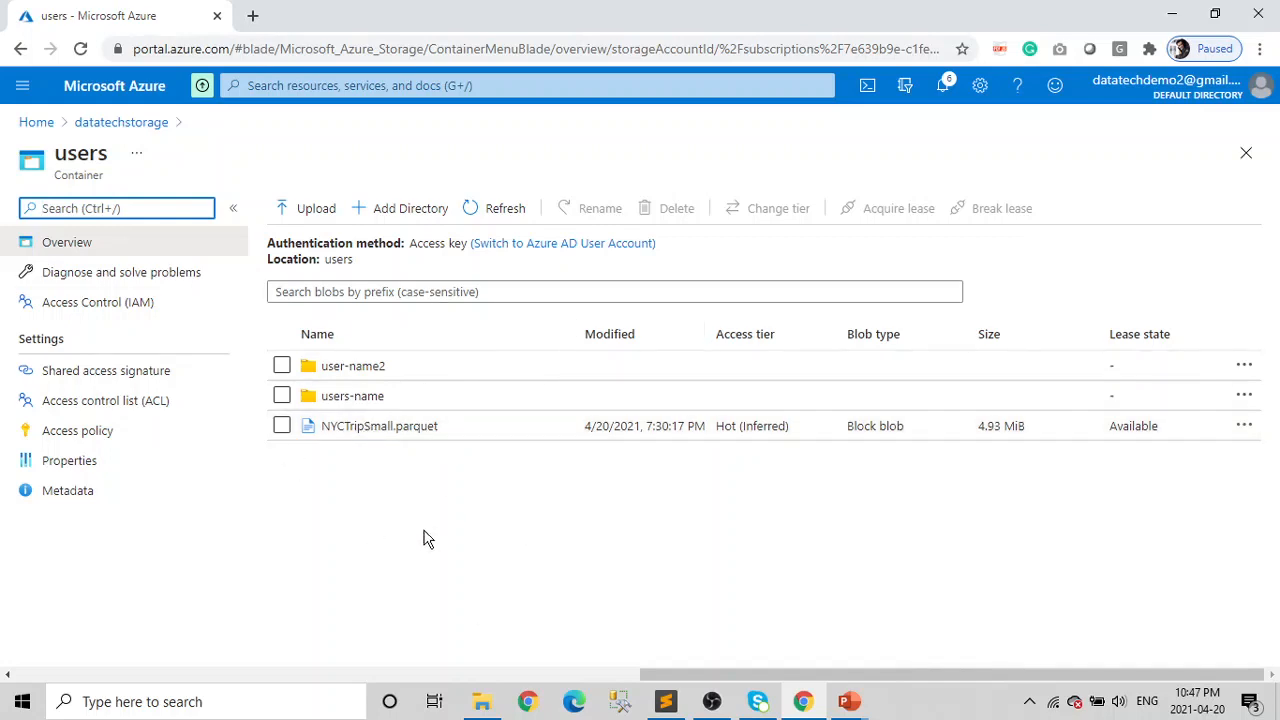
click(125, 124)
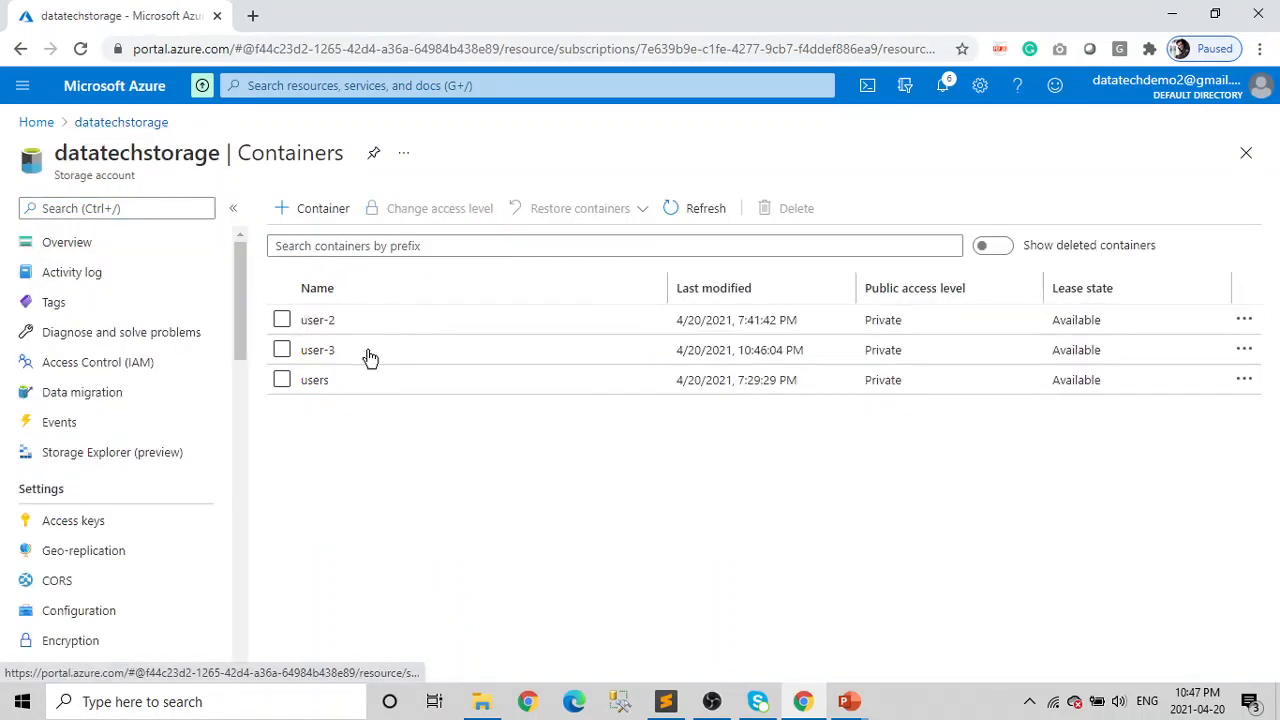
Return to the portal home and open Storage Explorer (preview) for the datatechstorage account.
click(36, 123)
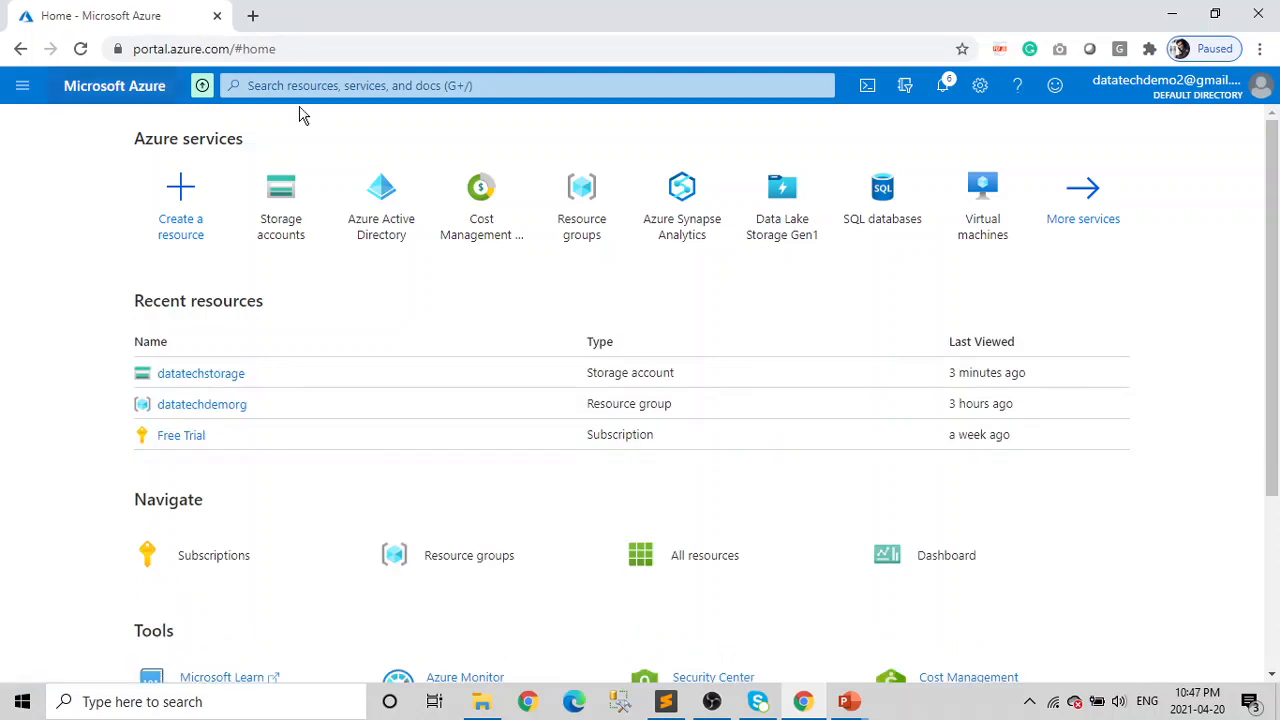
click(205, 376)
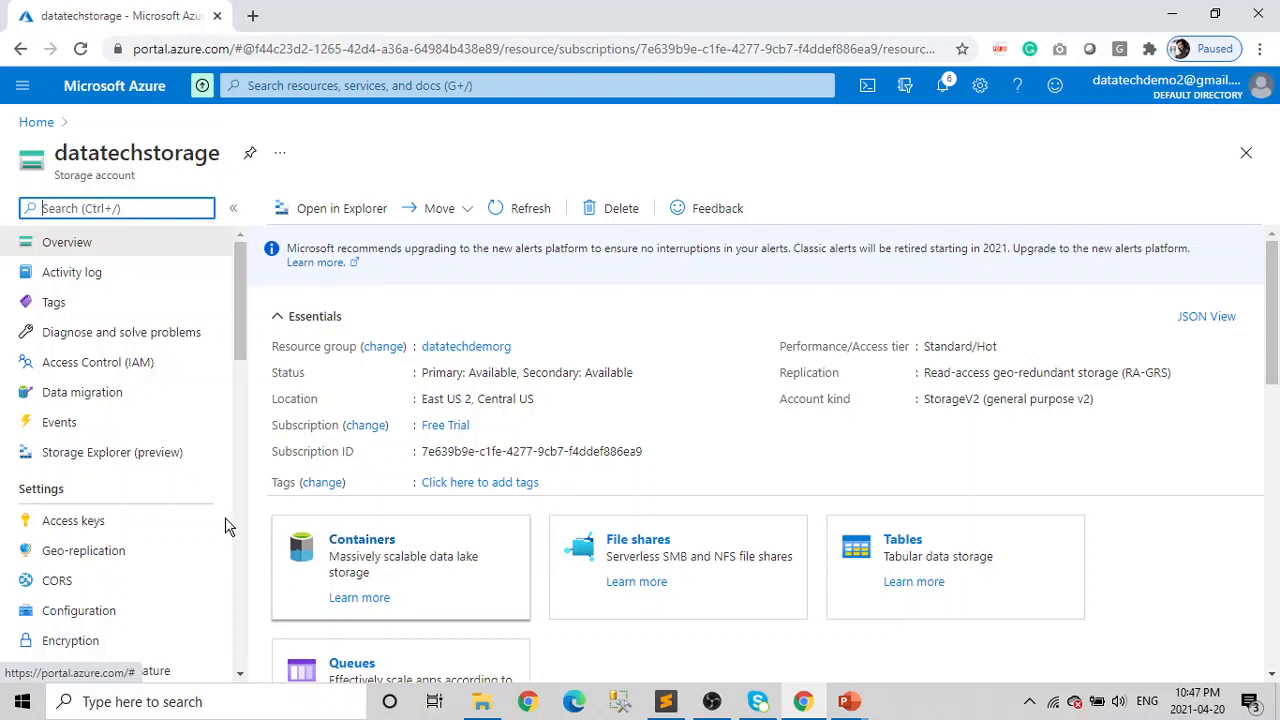
click(128, 461)
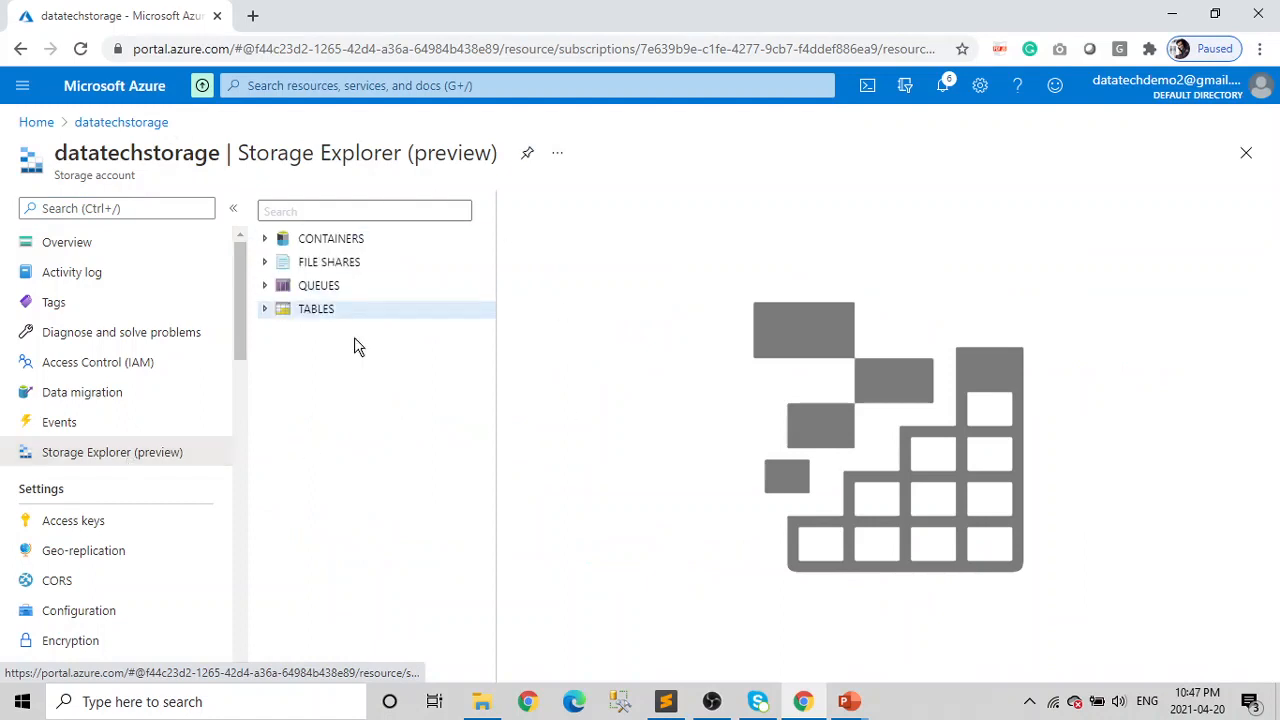
Open Manage Access for NYCTripSmall.parquet in the users container and review the permissions of the owner and the individually listed user.
click(265, 241)
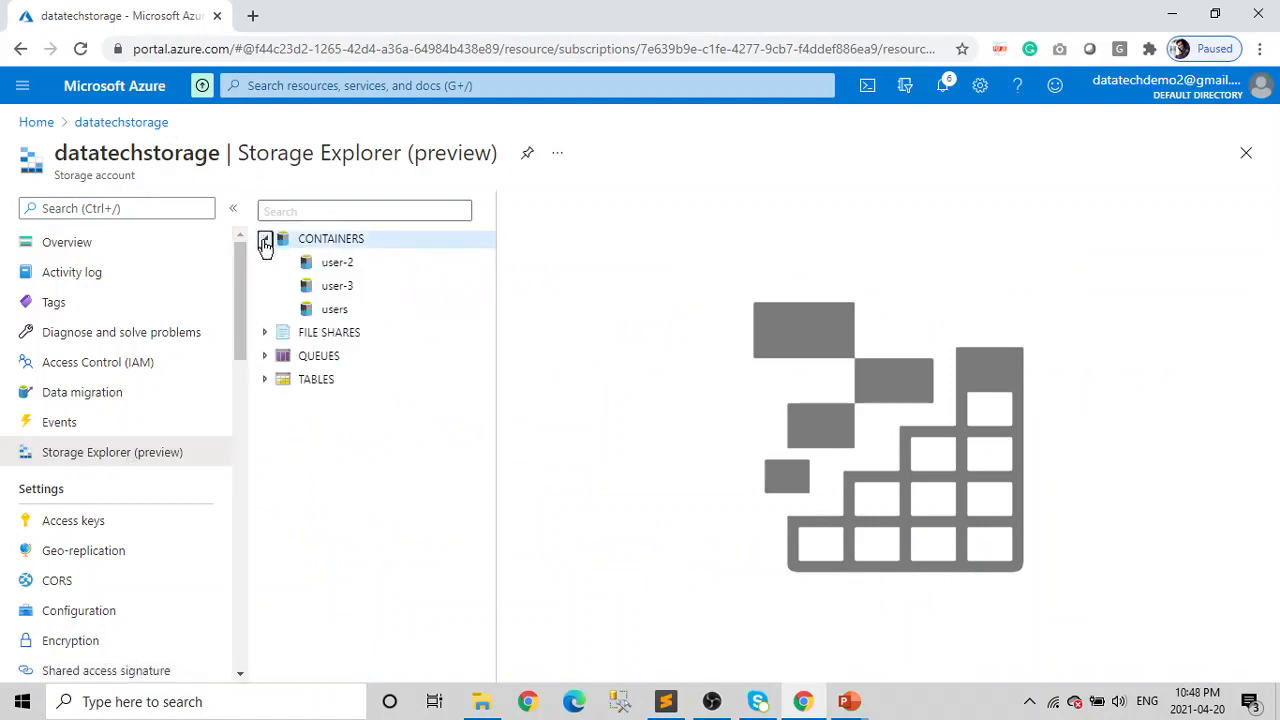
click(368, 320)
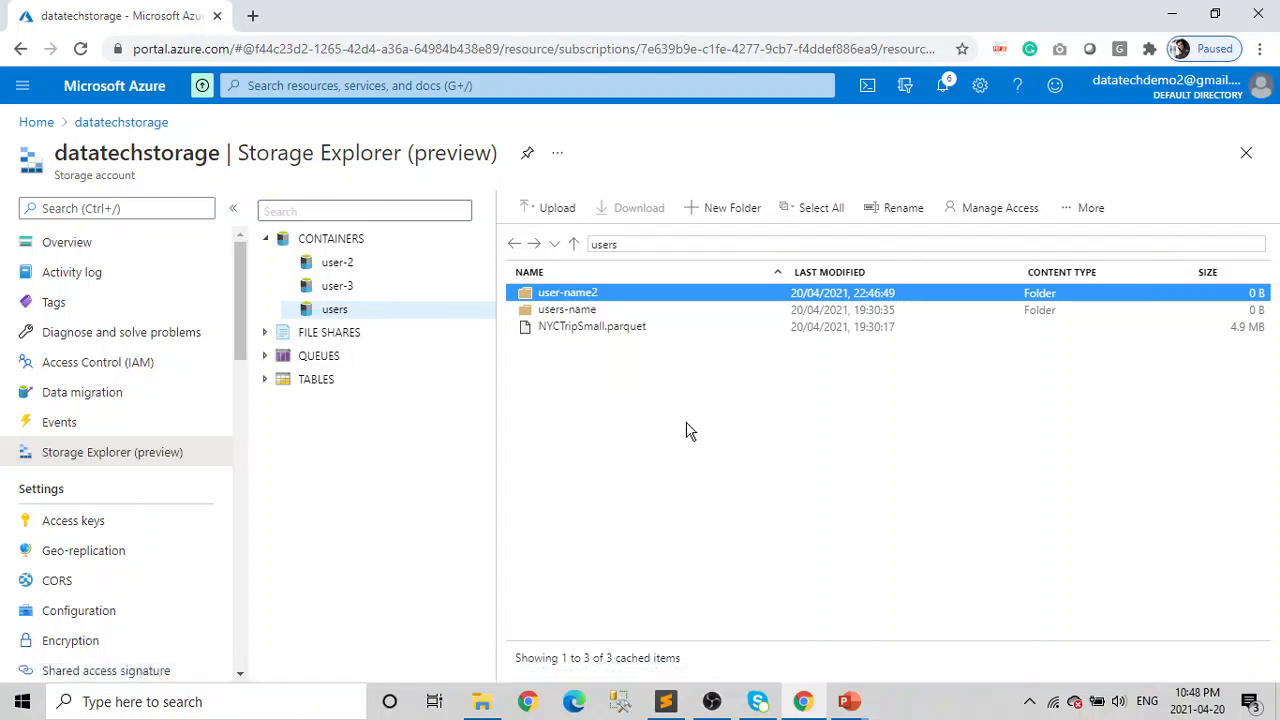
right_click(583, 330)
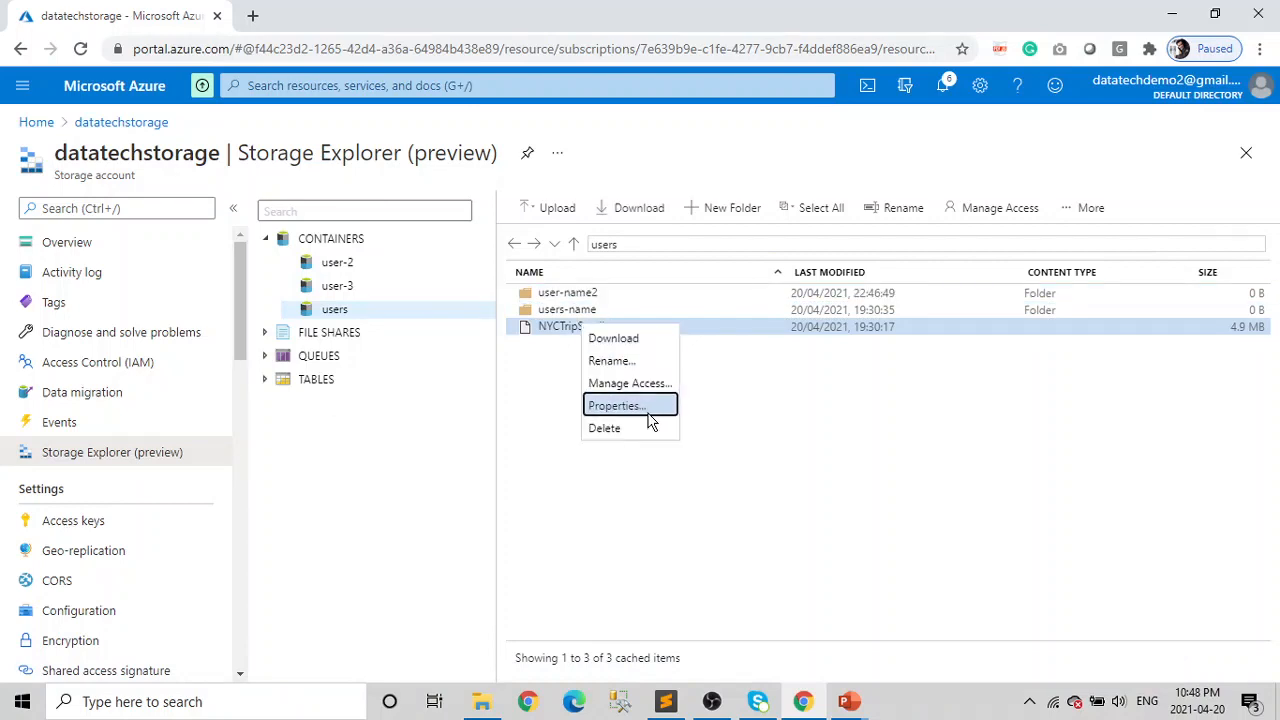
click(630, 385)
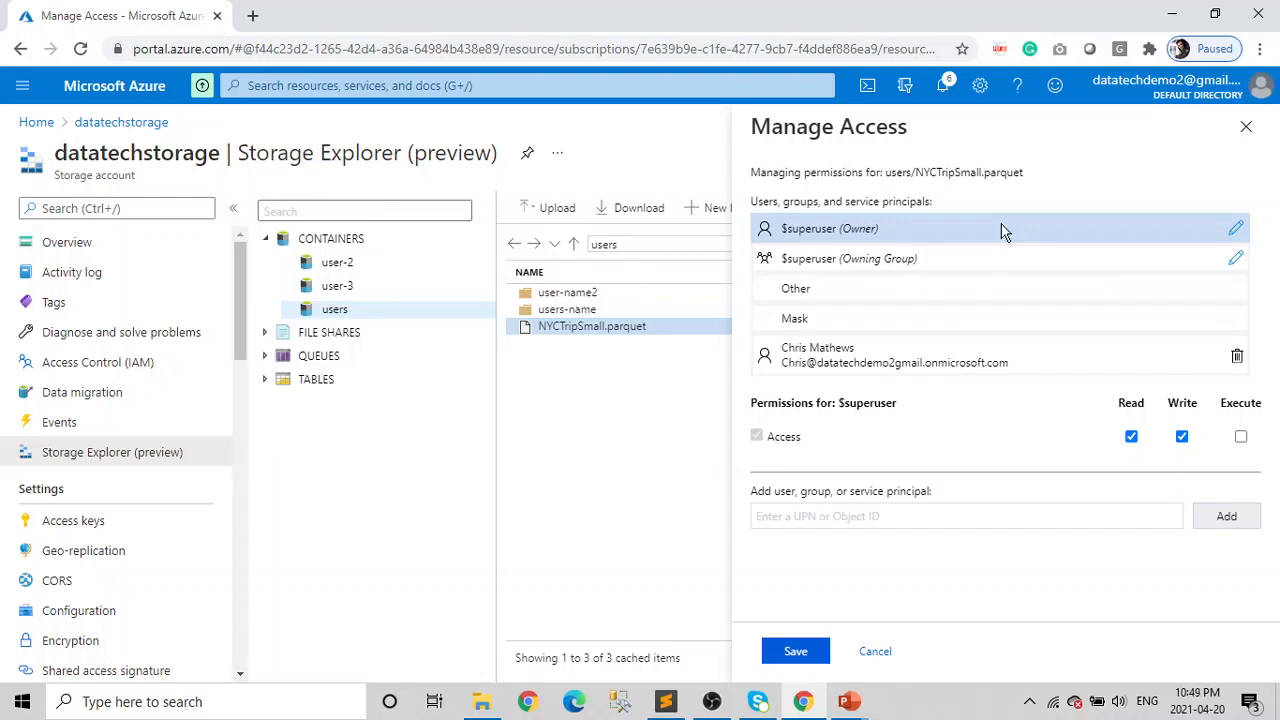
click(870, 232)
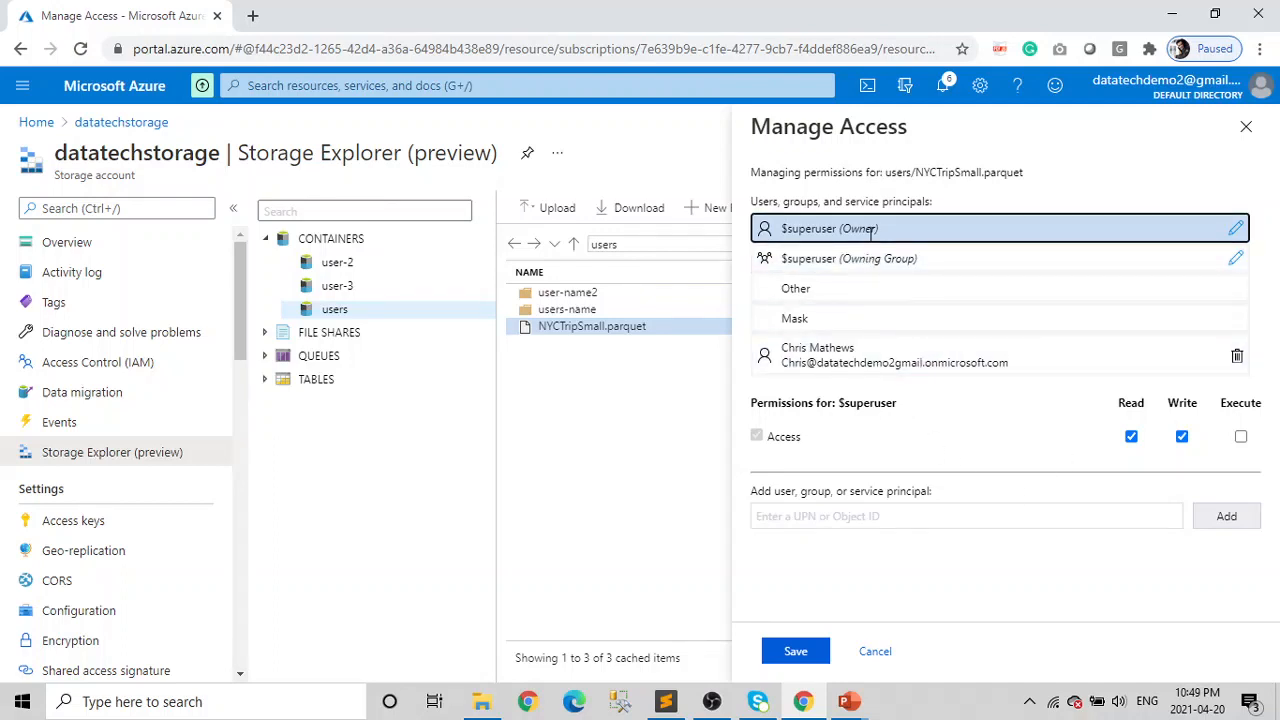
key(Down)
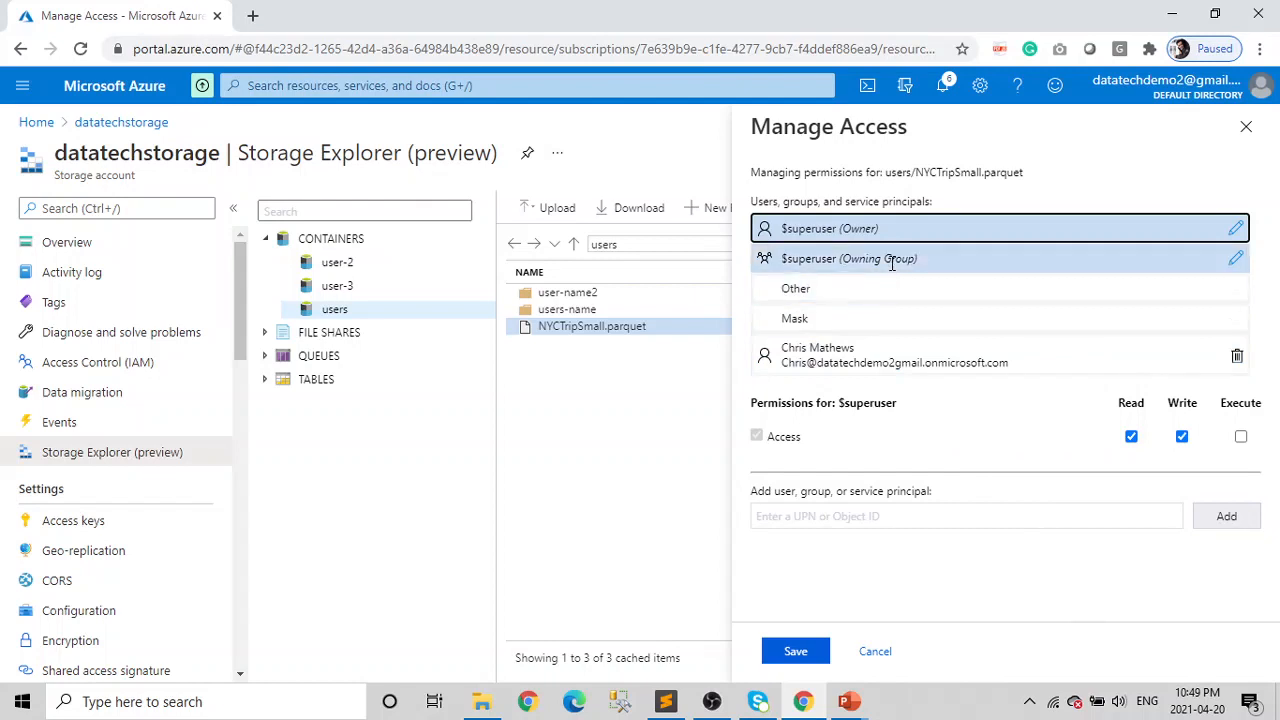
click(845, 366)
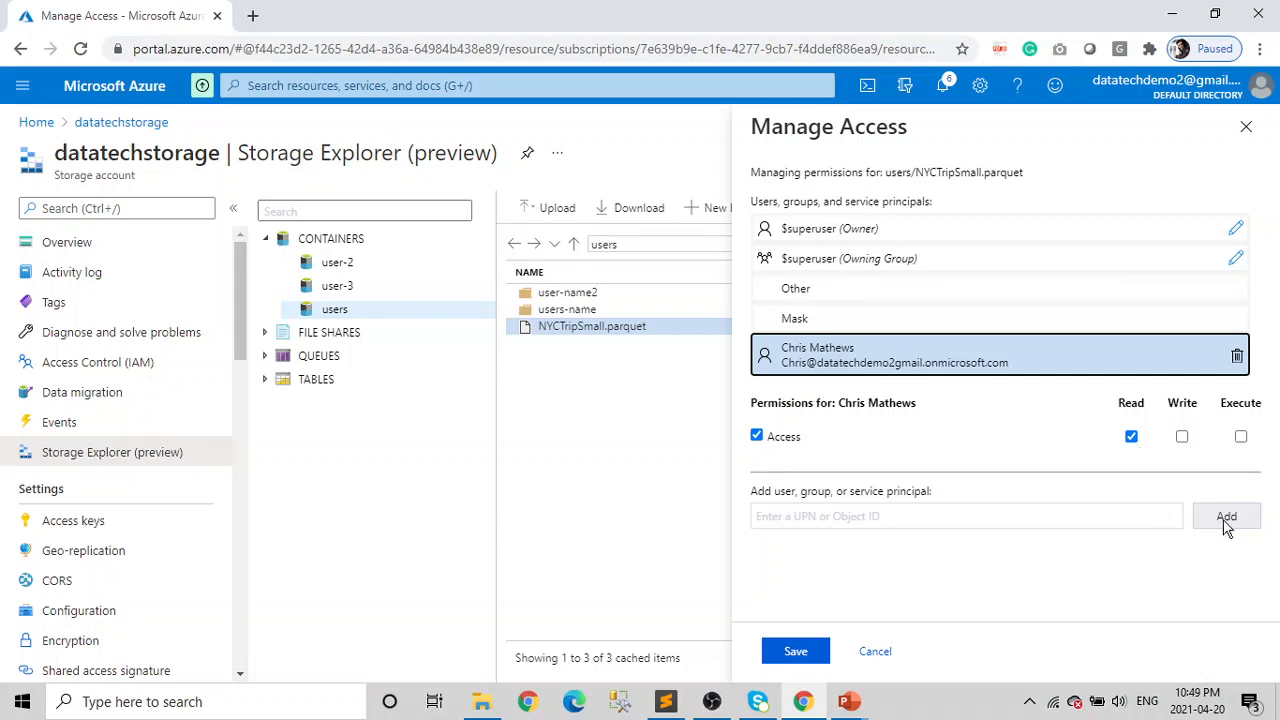
Copy the second user's e-mail address from the Sublime Text note and add that user to NYCTripSmall.parquet's access list in the Azure portal.
click(681, 706)
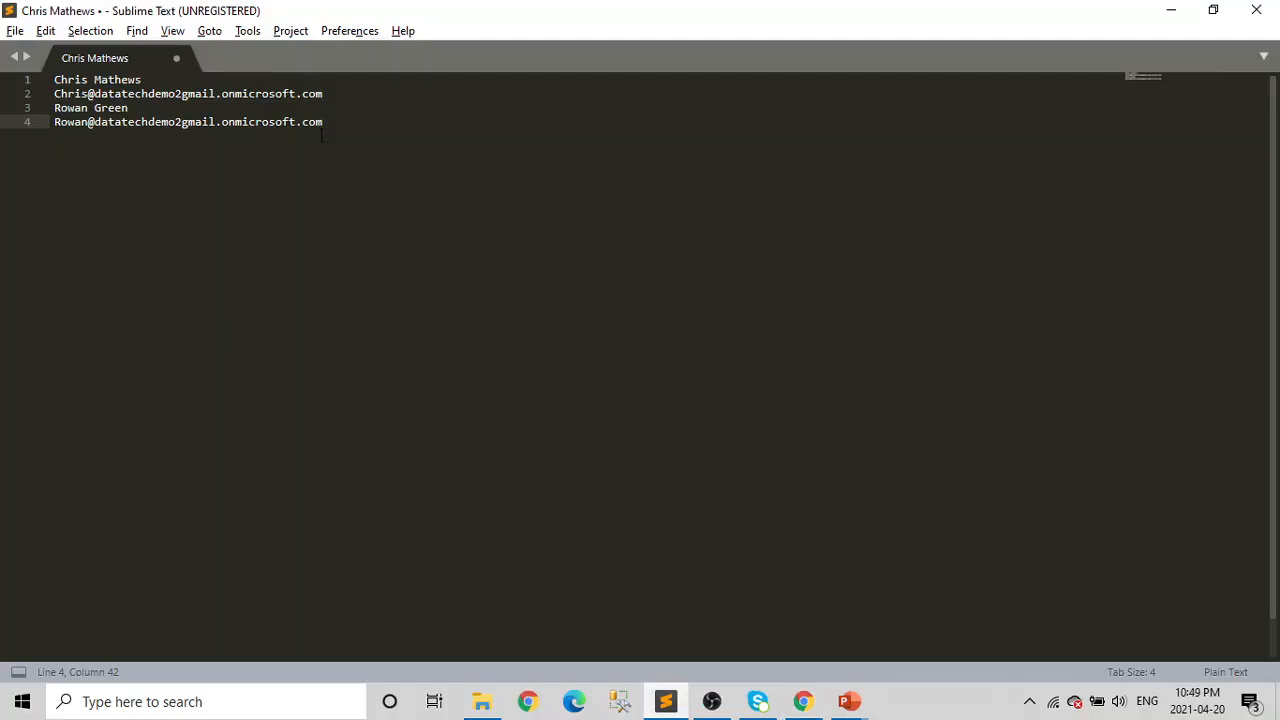
drag(330, 122, 52, 124)
key(ctrl+c)
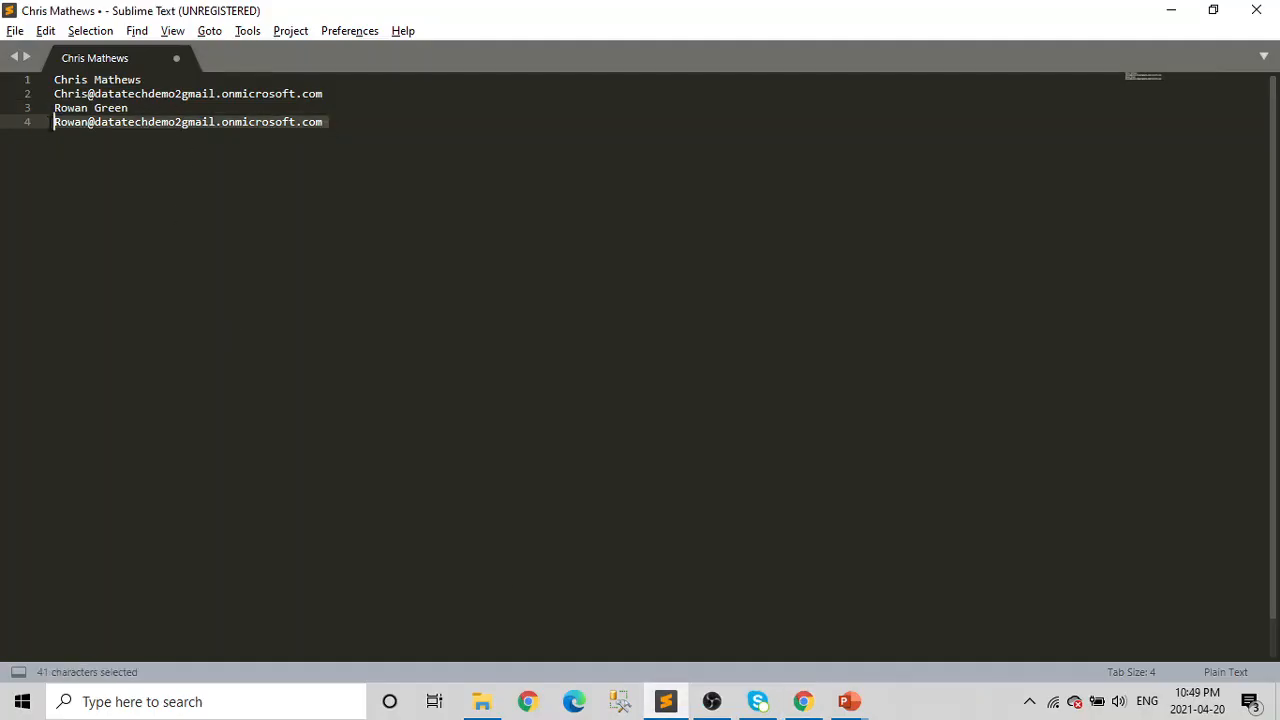
key(alt+Tab)
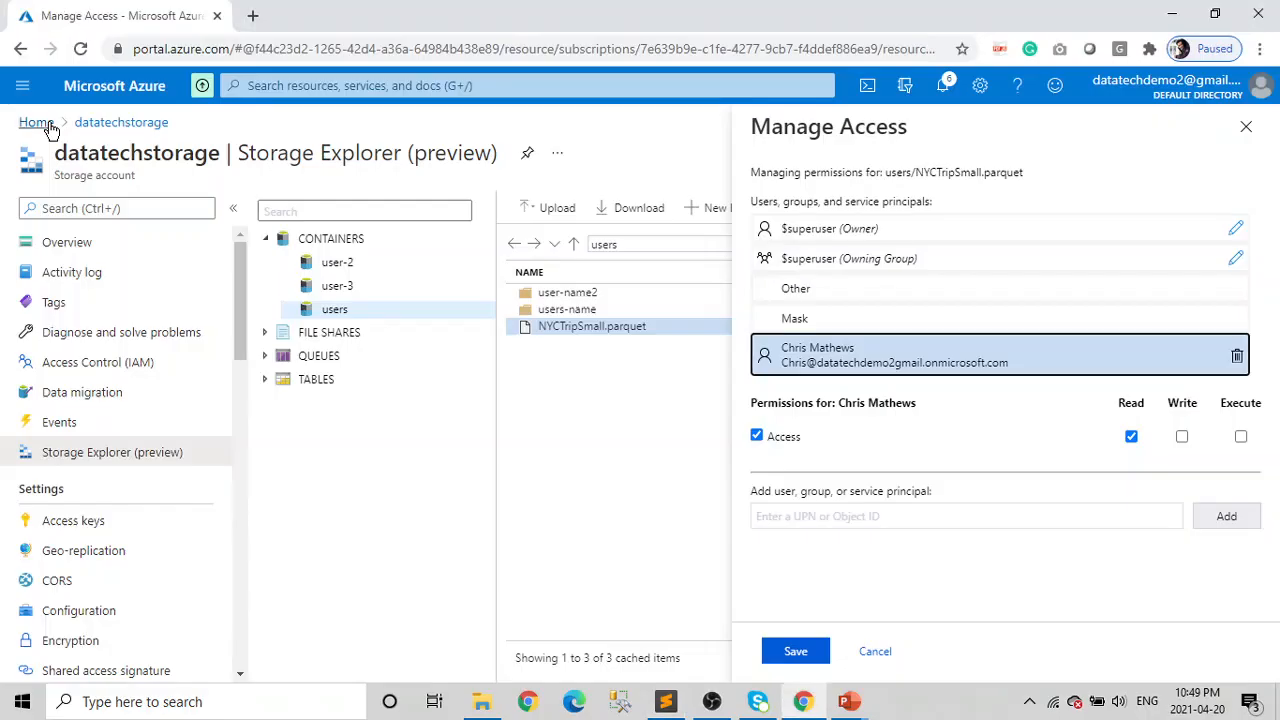
click(841, 517)
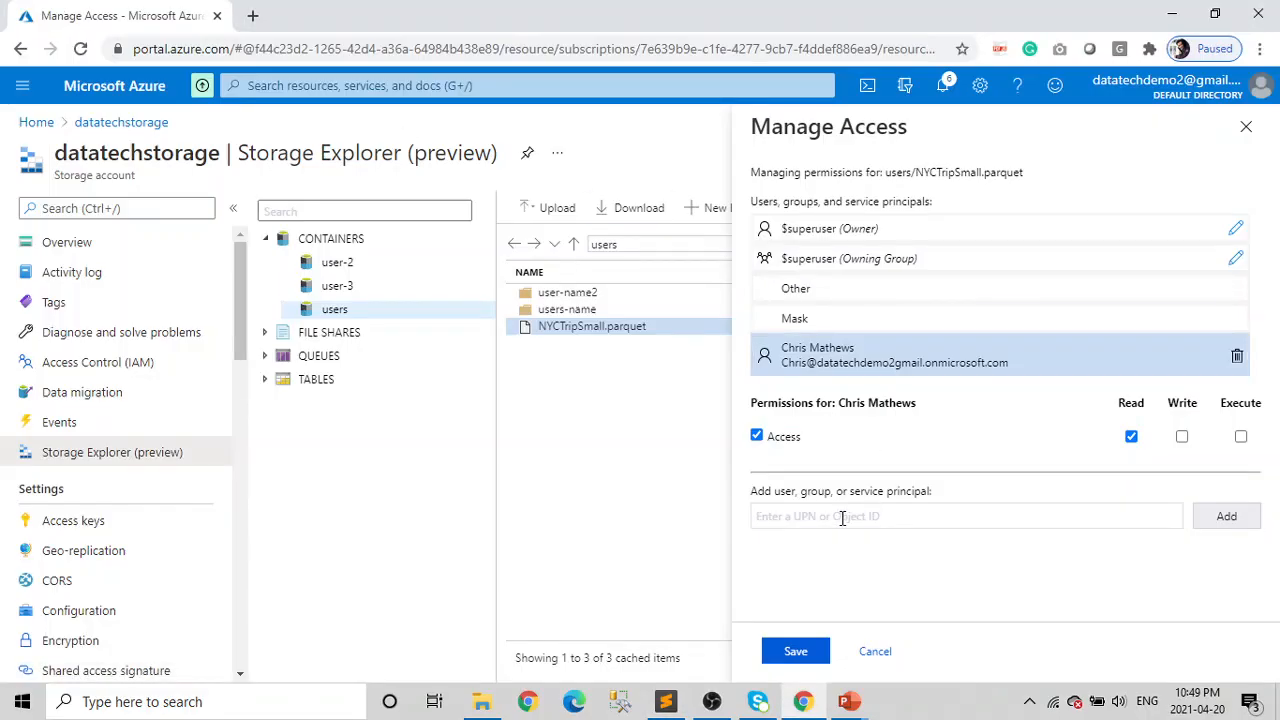
key(ctrl+v)
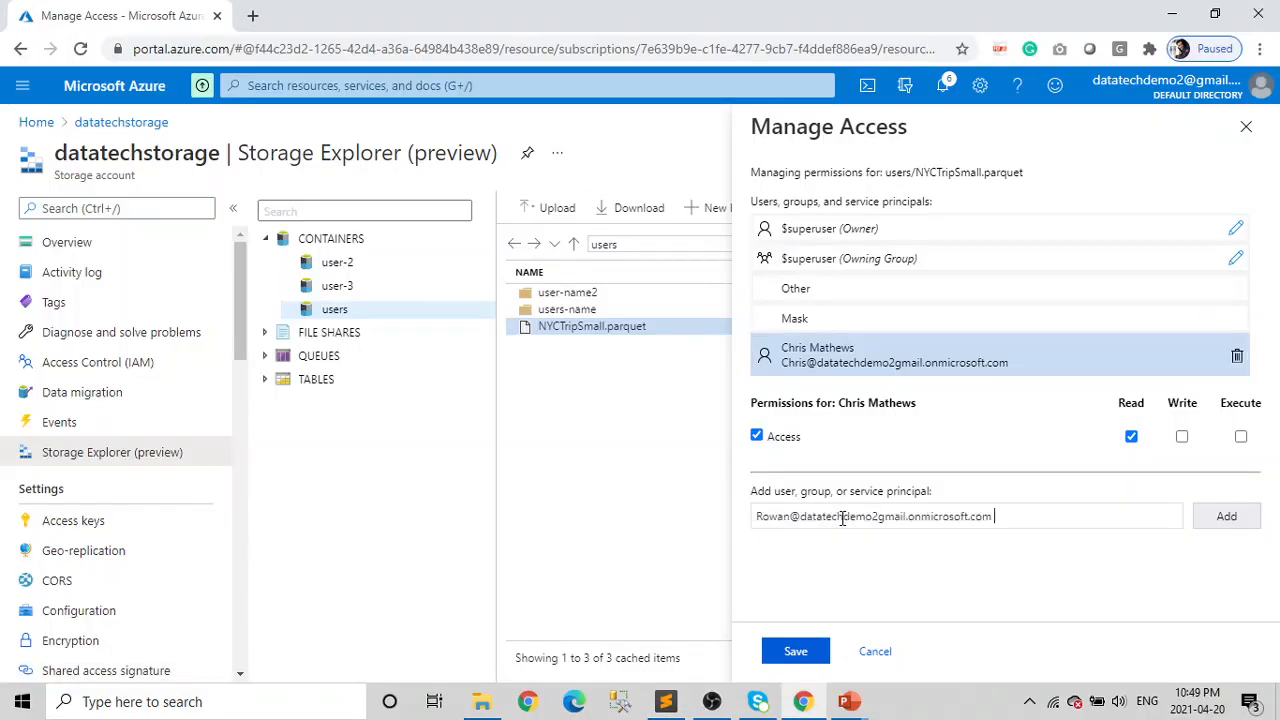
click(1233, 518)
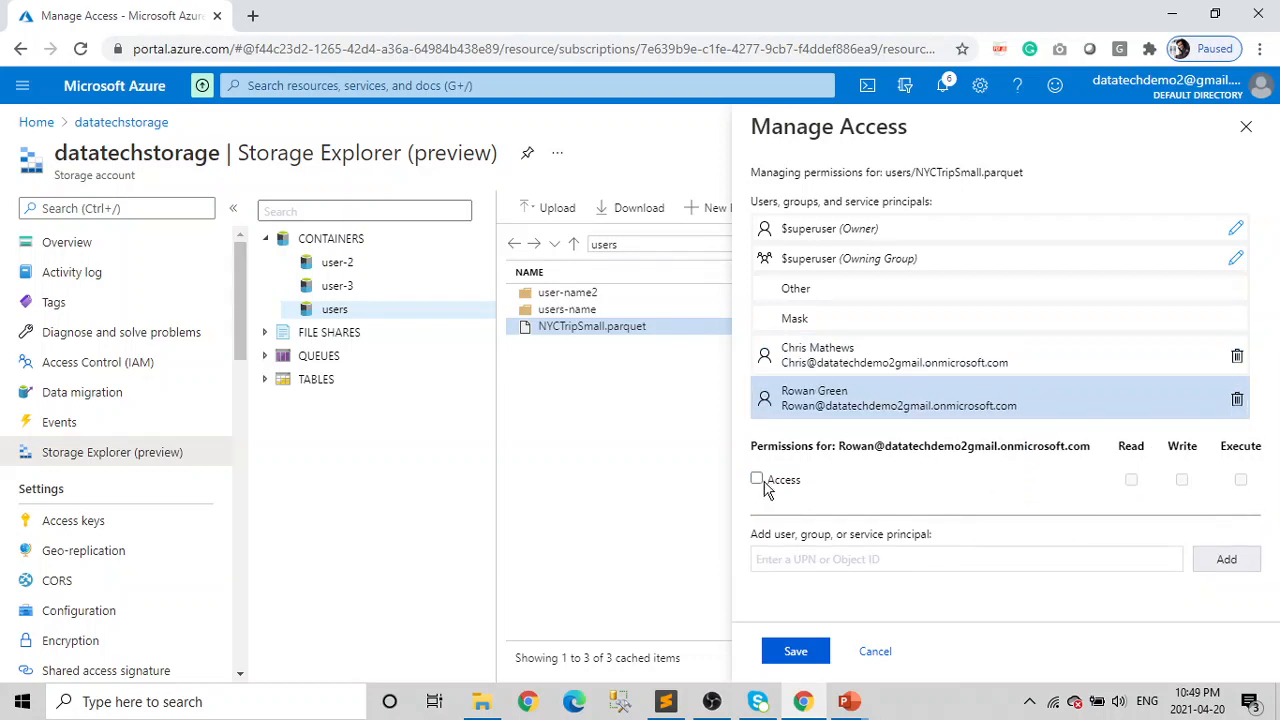
Enable Access with the Write permission for the added user and save the file's permissions.
click(759, 481)
click(1182, 481)
click(800, 651)
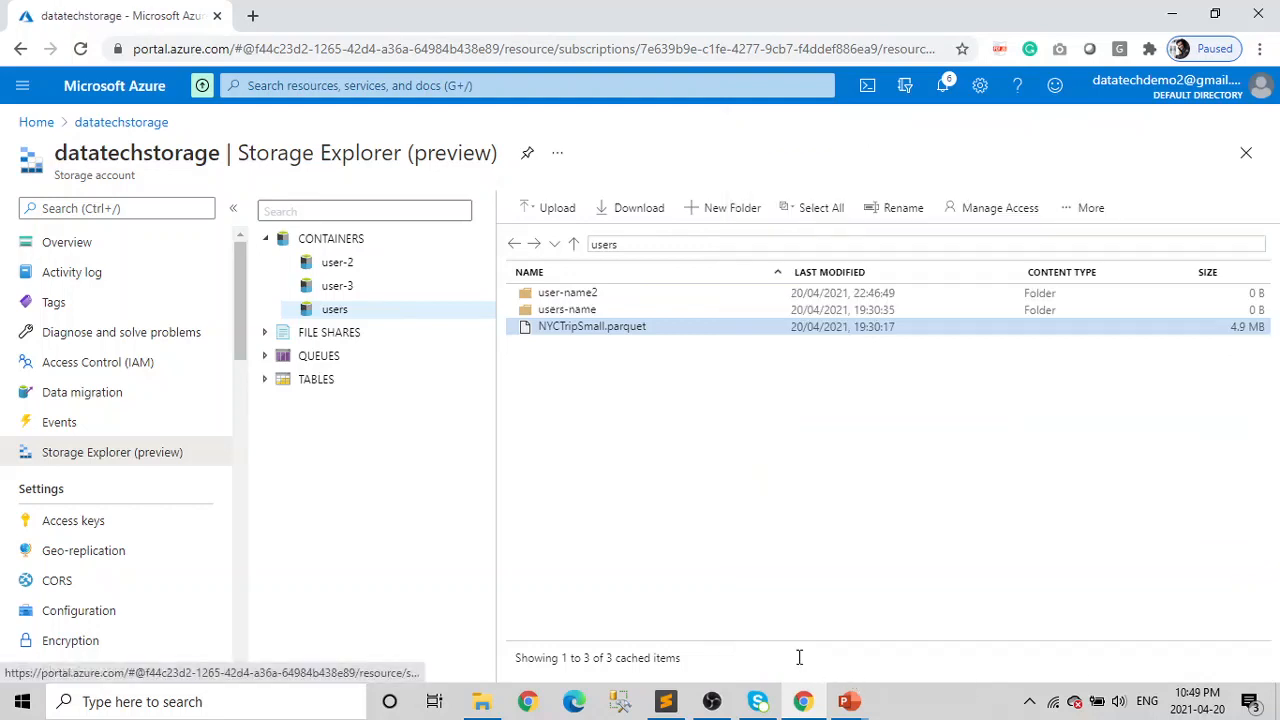
Reopen Manage Access for NYCTripSmall.parquet, check its list of users, and close it.
right_click(618, 331)
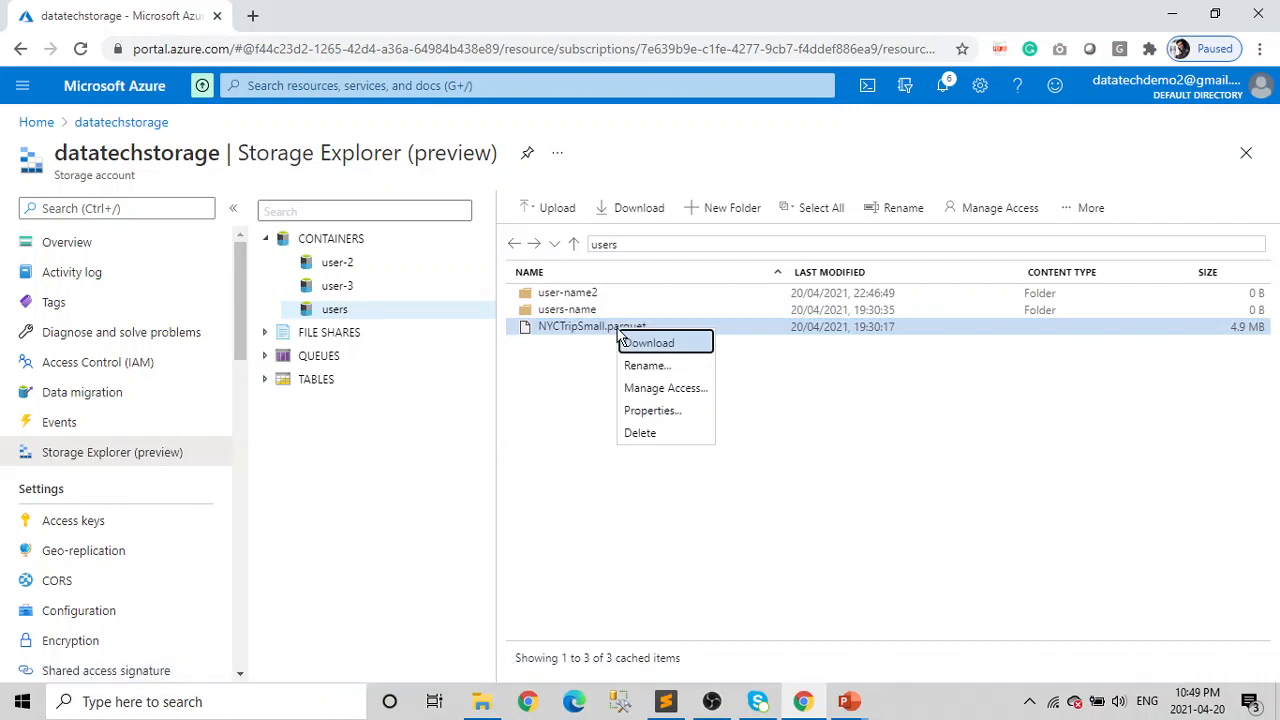
click(660, 390)
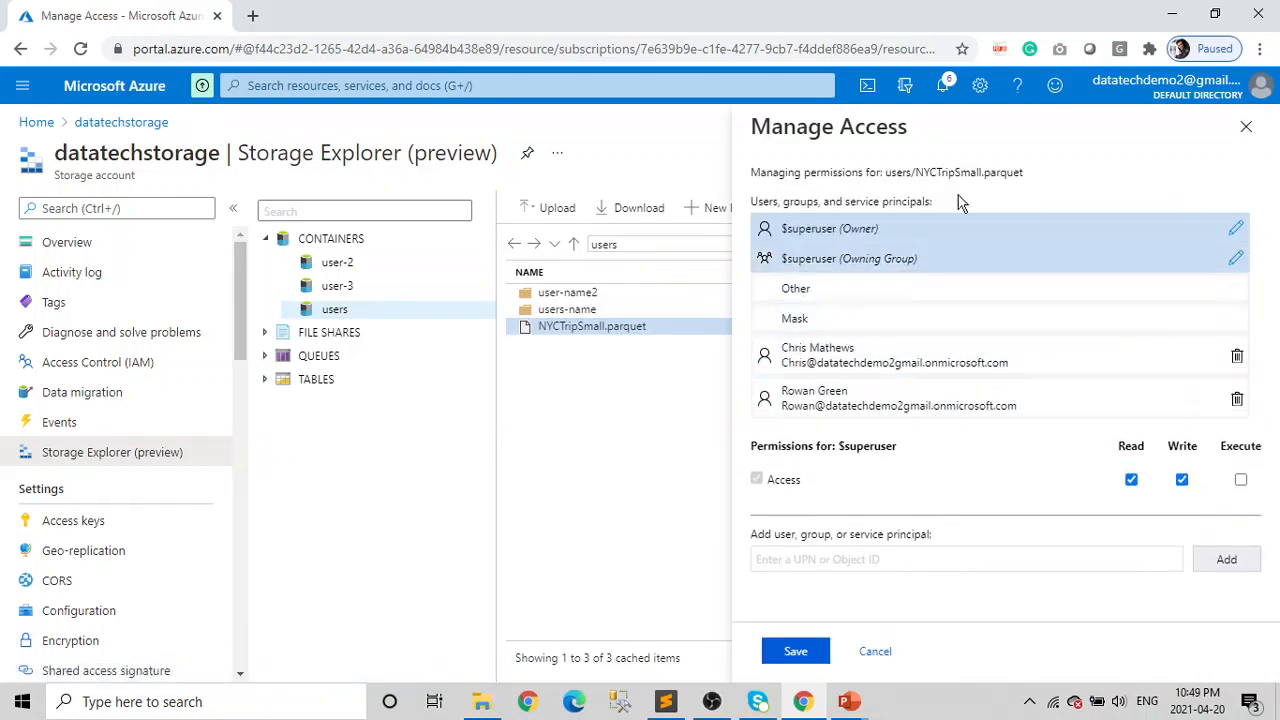
click(1246, 126)
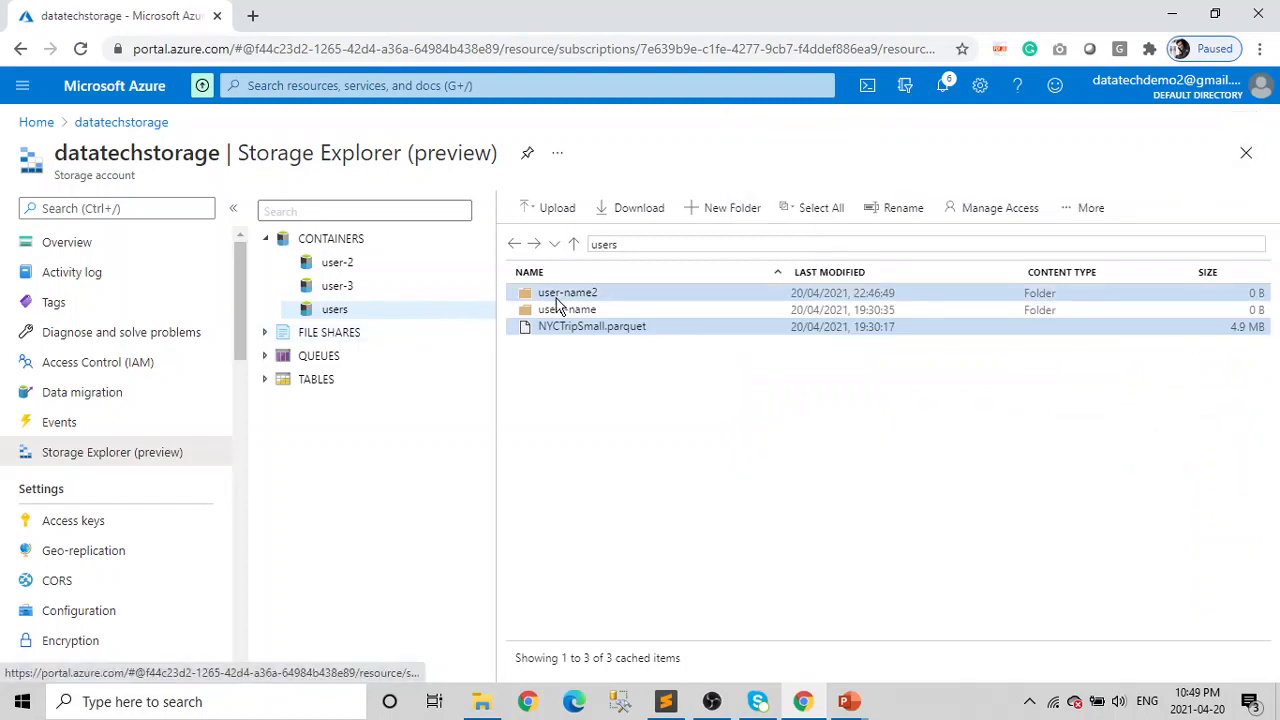
Review the access permissions and default ACL option of the user-name2 folder, leaving without saving.
click(558, 296)
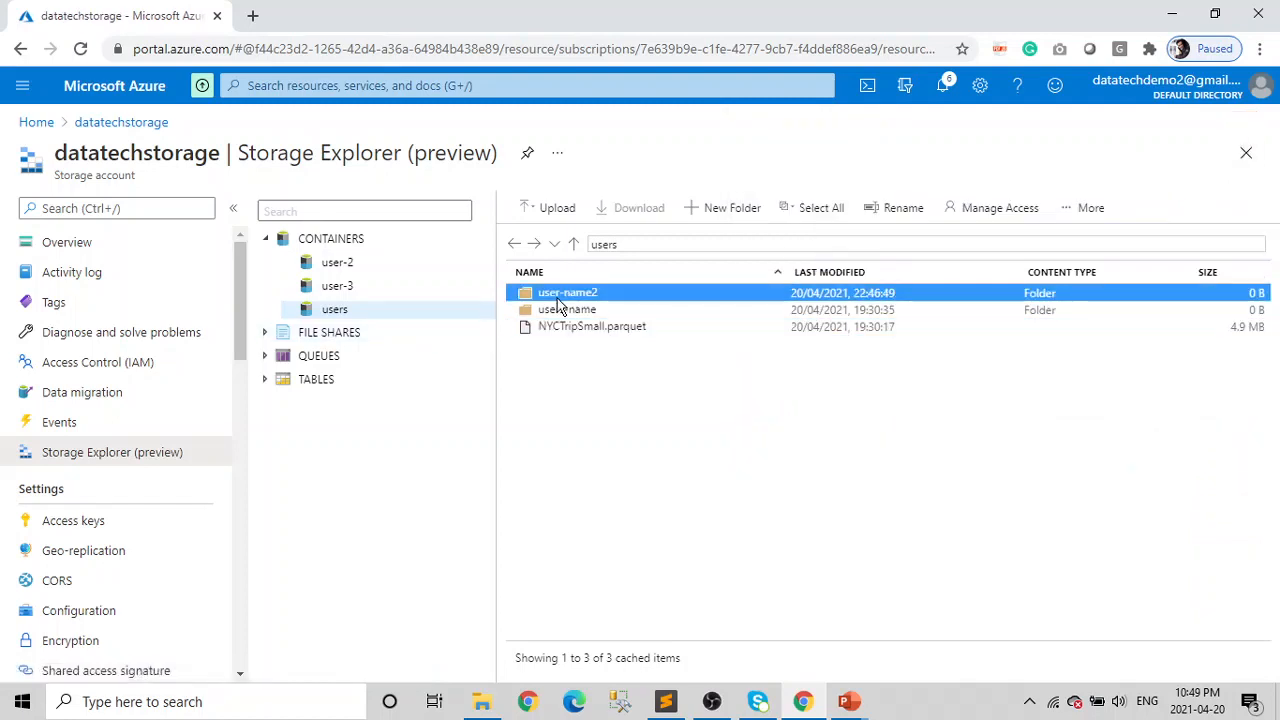
right_click(558, 300)
click(608, 342)
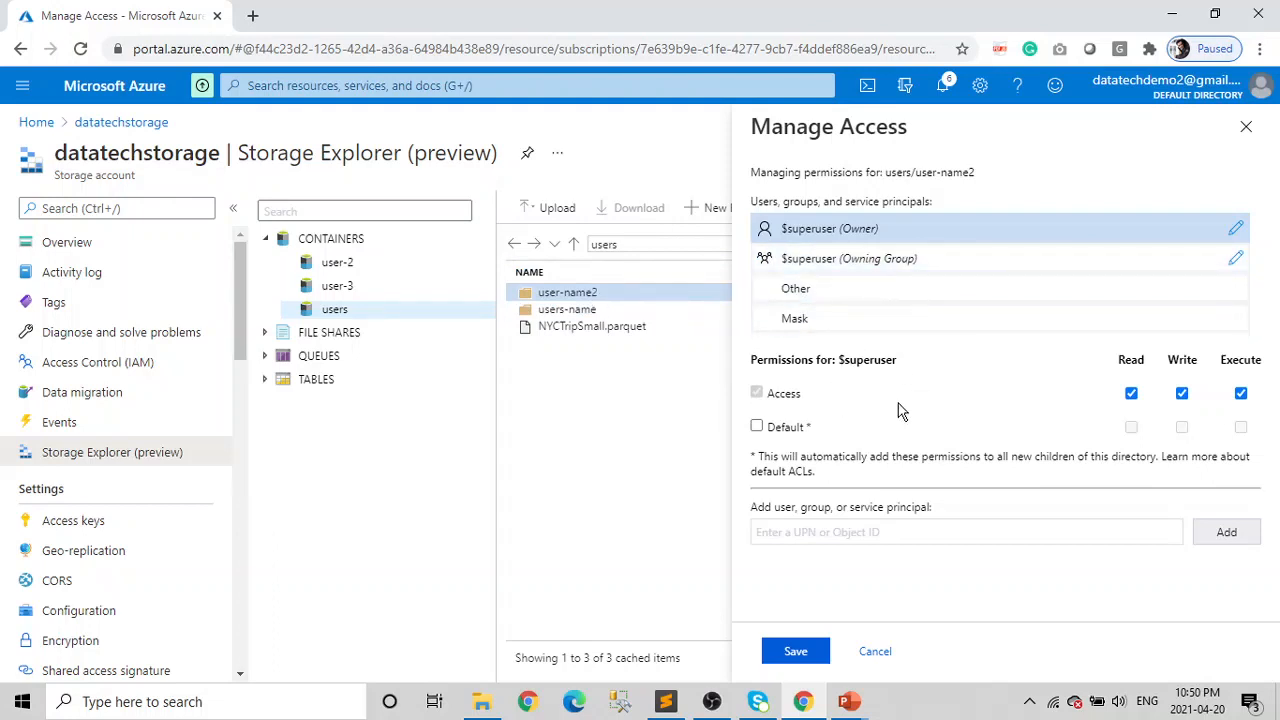
click(875, 652)
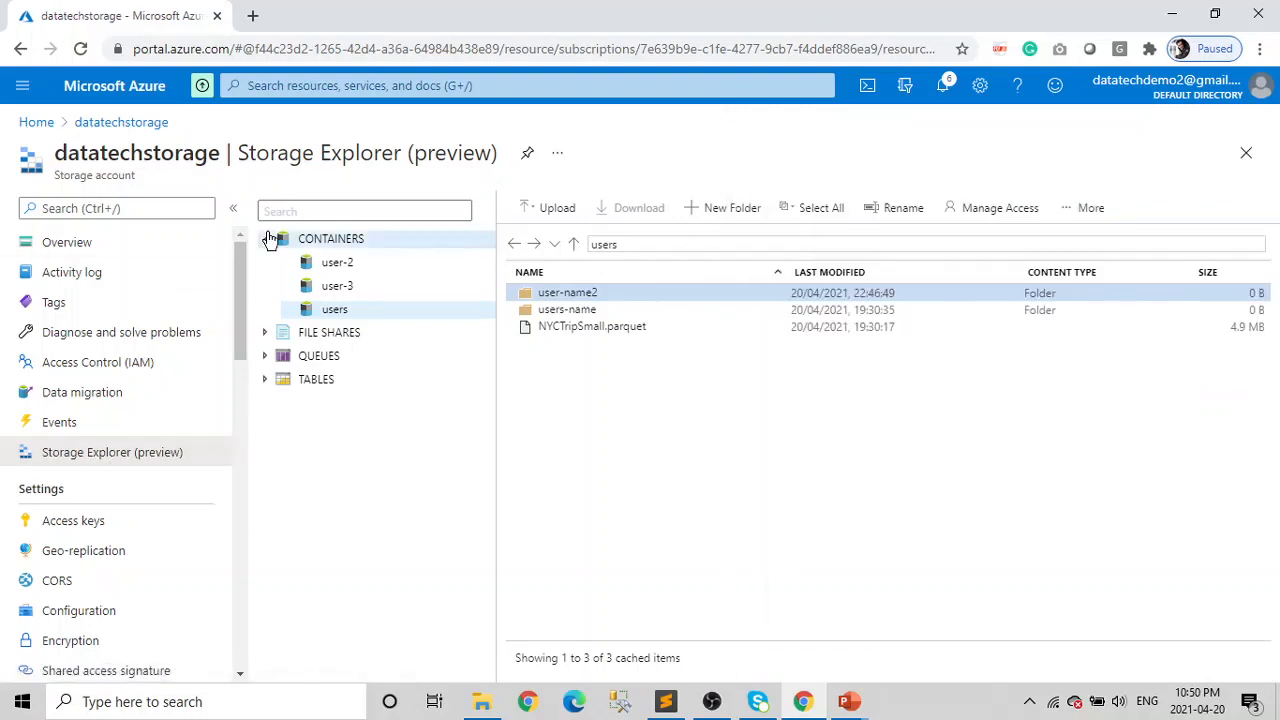
Open the container list from the datatechstorage overview, check the contents of user-2, and return to the list.
click(110, 128)
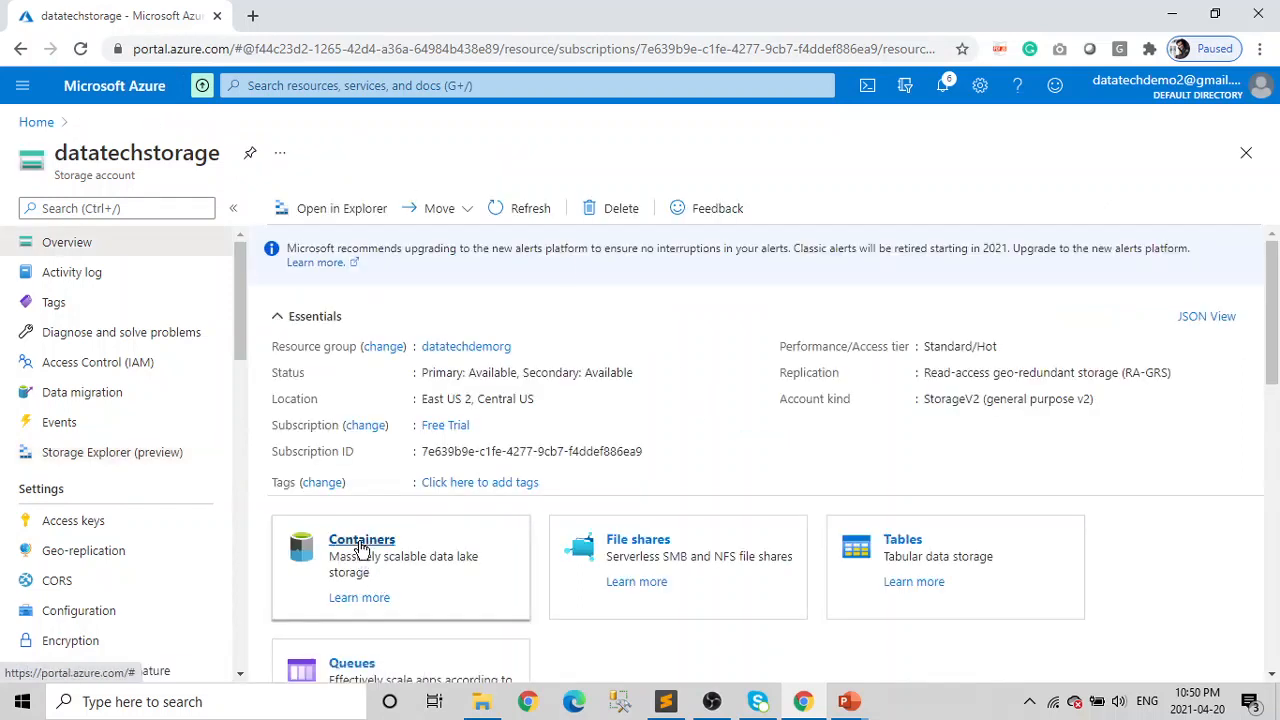
click(362, 545)
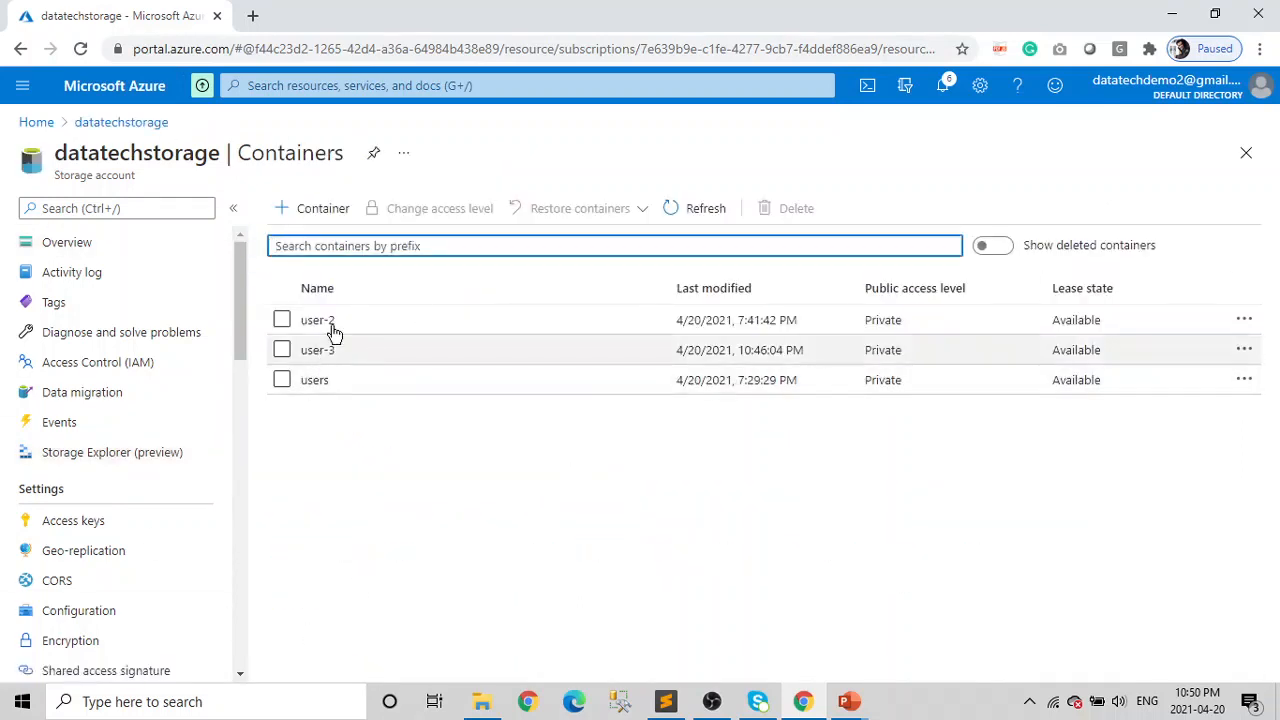
click(331, 326)
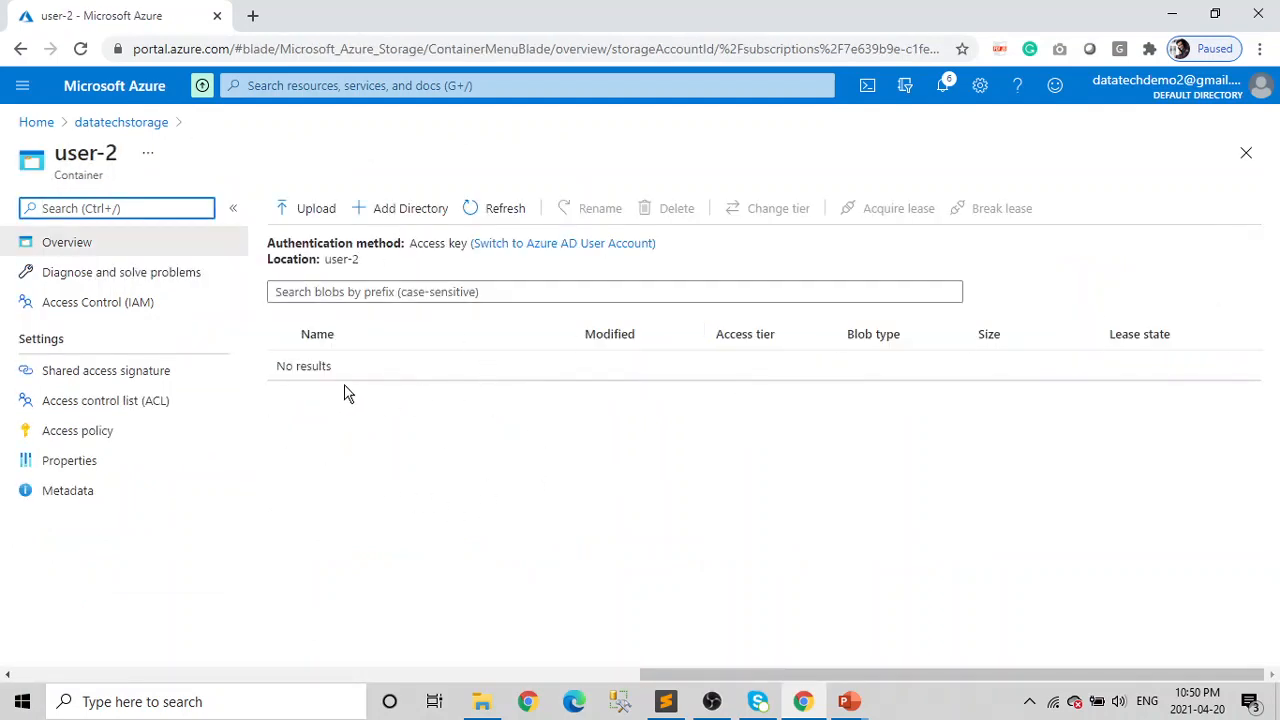
click(20, 52)
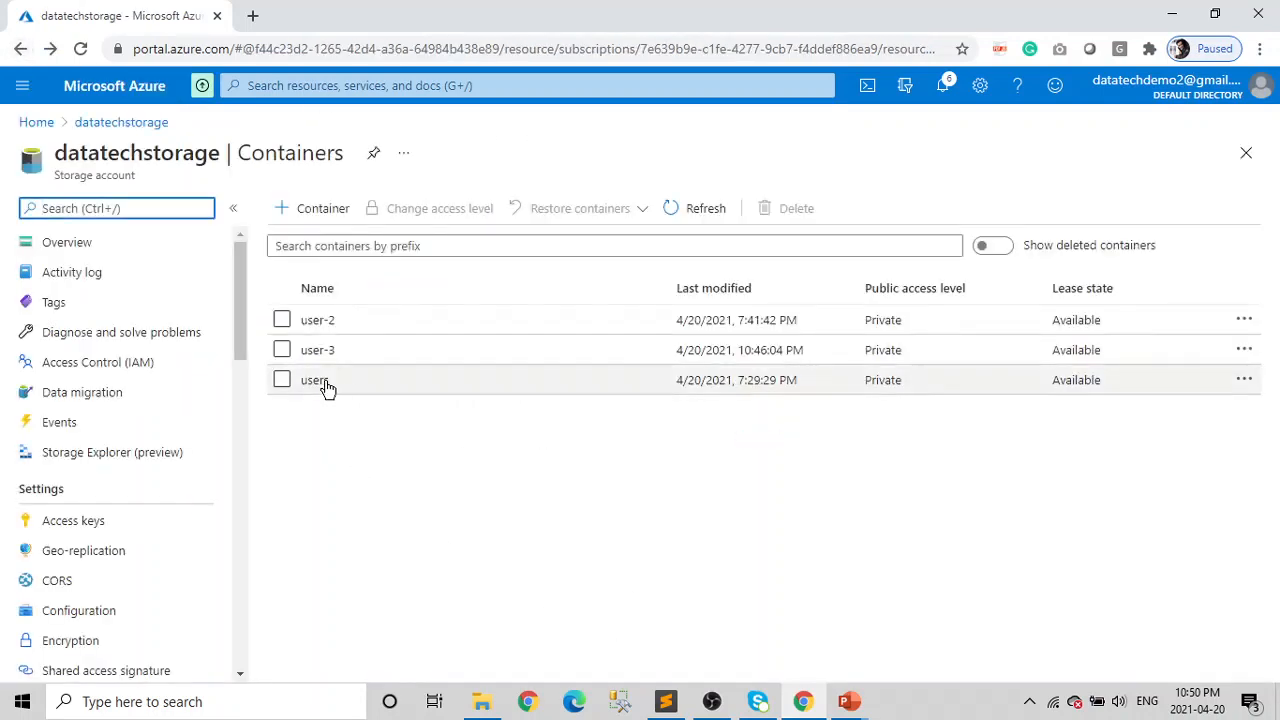
Open the users container and examine the properties and available actions of NYCTripSmall.parquet, closing its details when done.
click(316, 380)
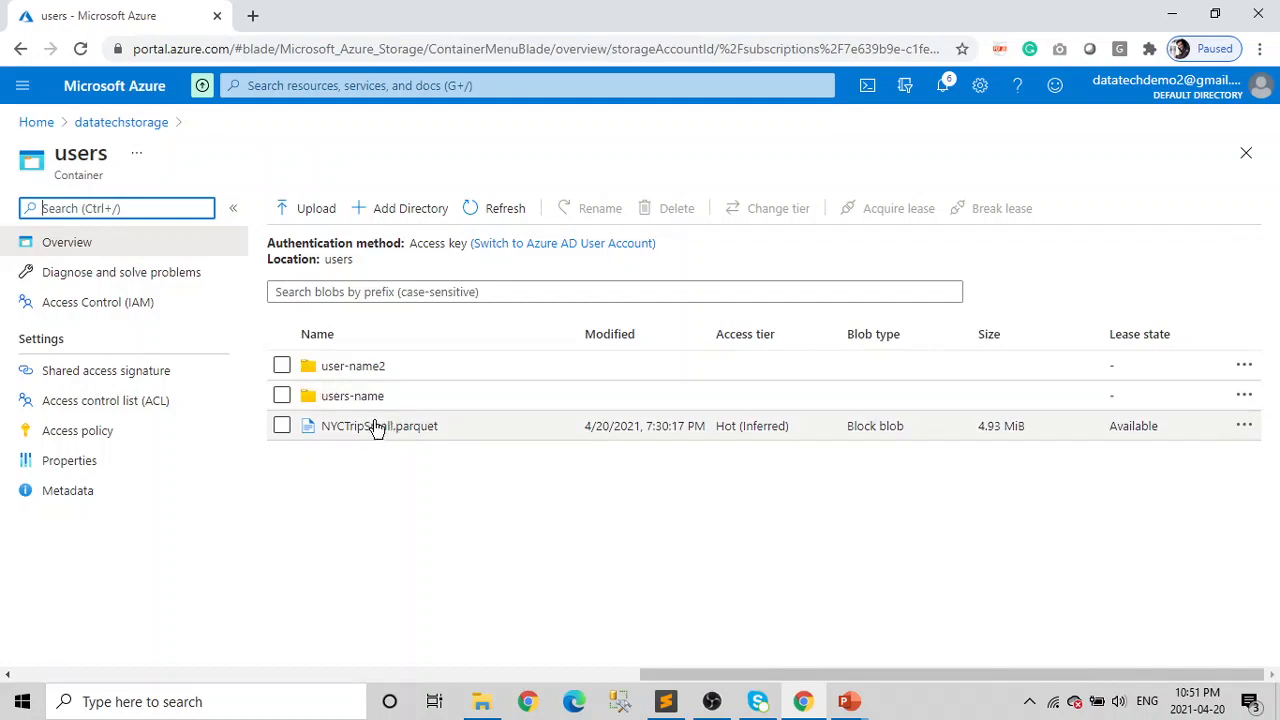
click(376, 428)
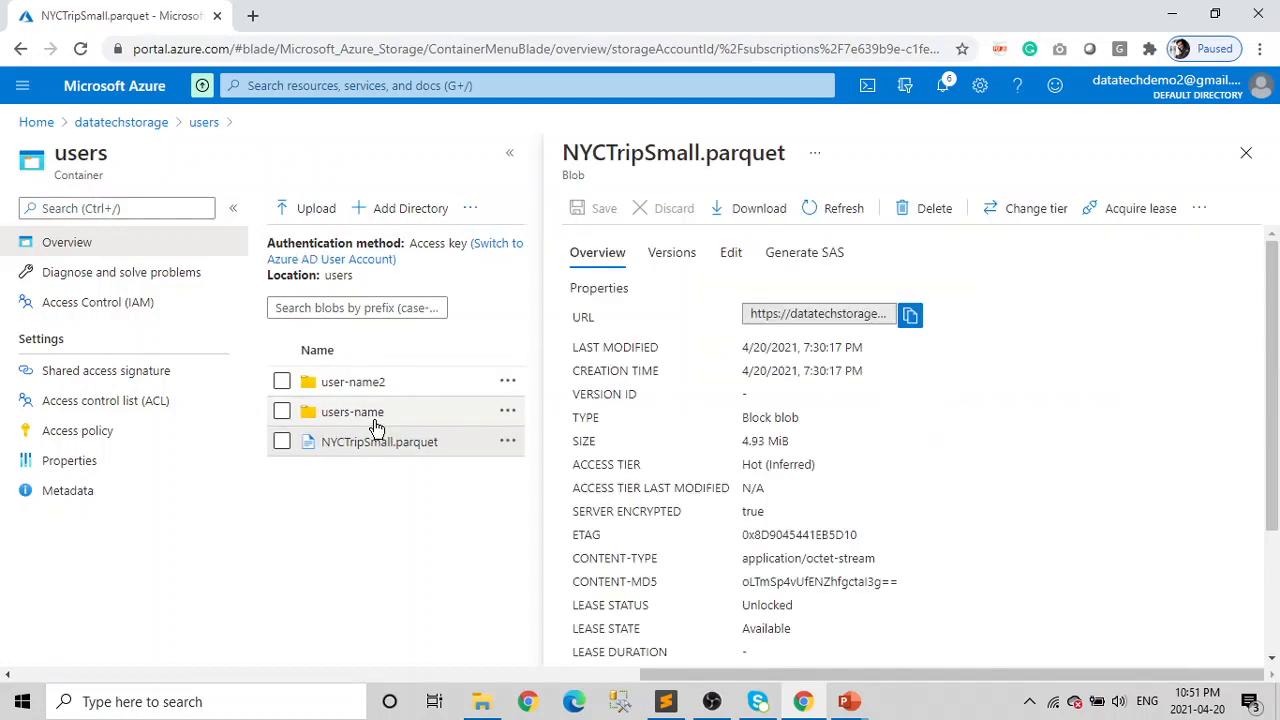
right_click(372, 445)
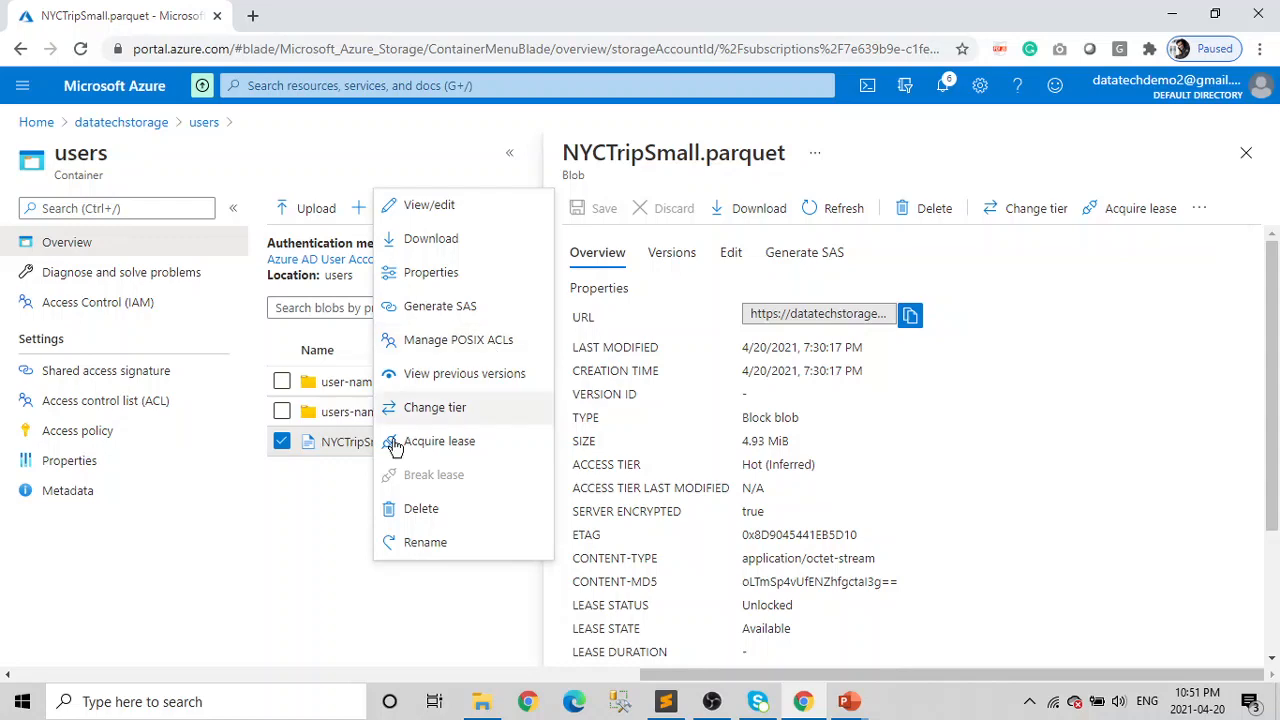
click(343, 514)
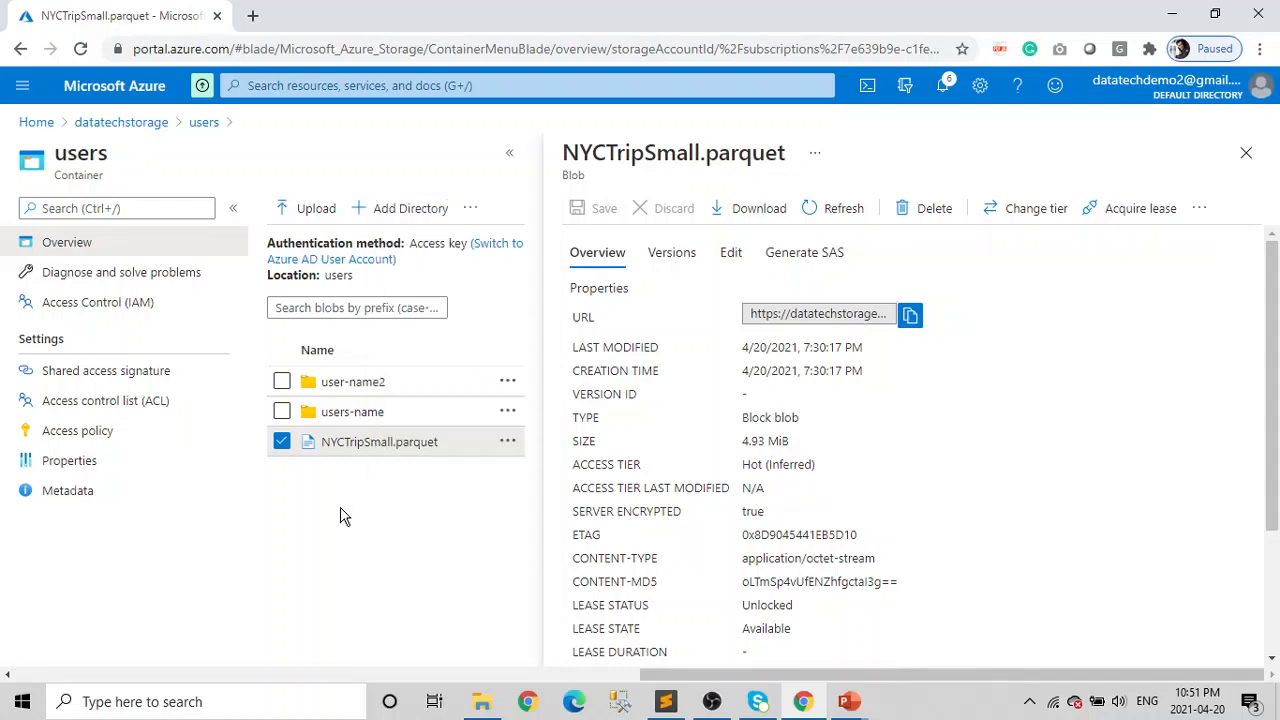
click(1246, 154)
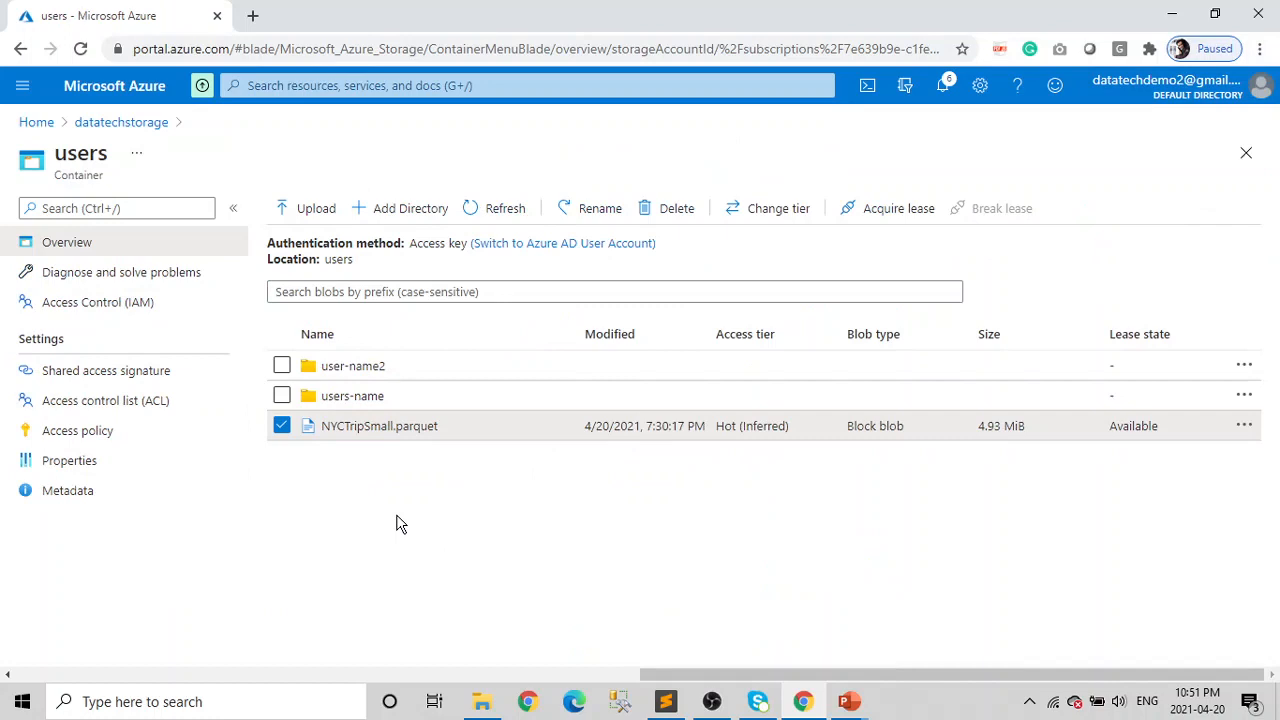